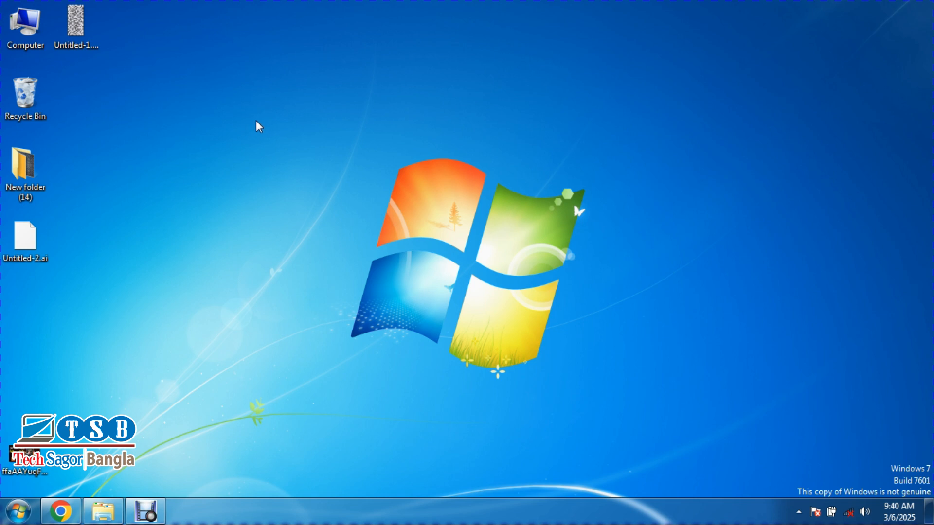
Open the desktop folder New folder (14) and examine the red saree in 01.jpg up close.
{"action": "double_click", "coordinate": [22, 170]}
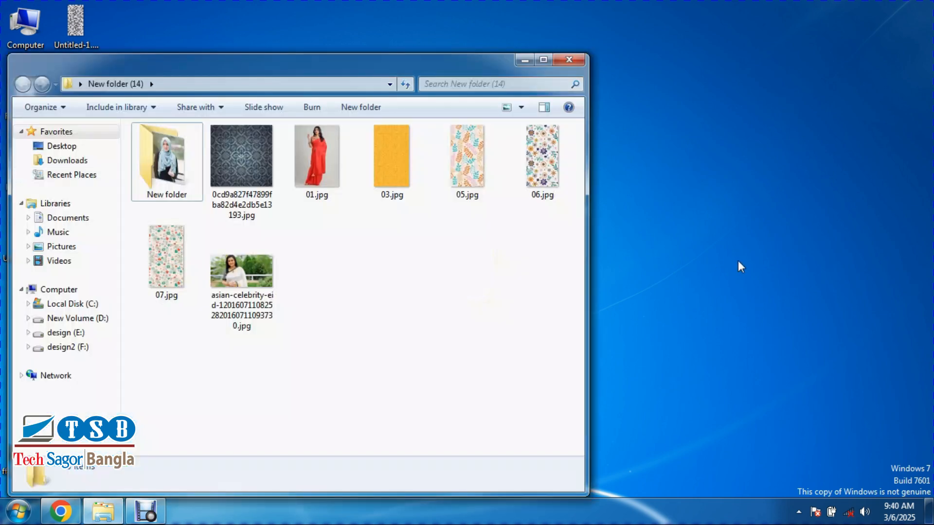
{"action": "double_click", "coordinate": [328, 172]}
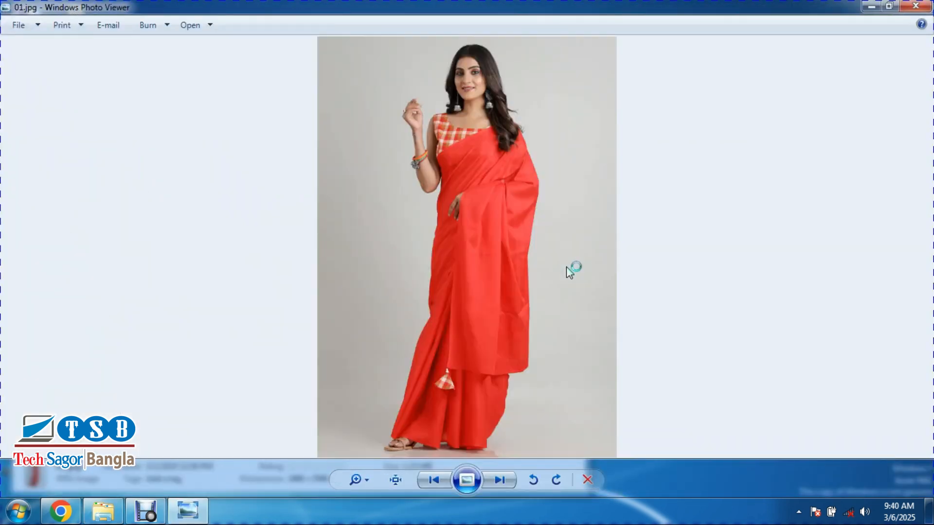
{"action": "scroll", "coordinate": [497, 226], "scroll_direction": "up", "scroll_amount": 2}
{"action": "left_click_drag", "start_coordinate": [506, 241], "coordinate": [495, 131]}
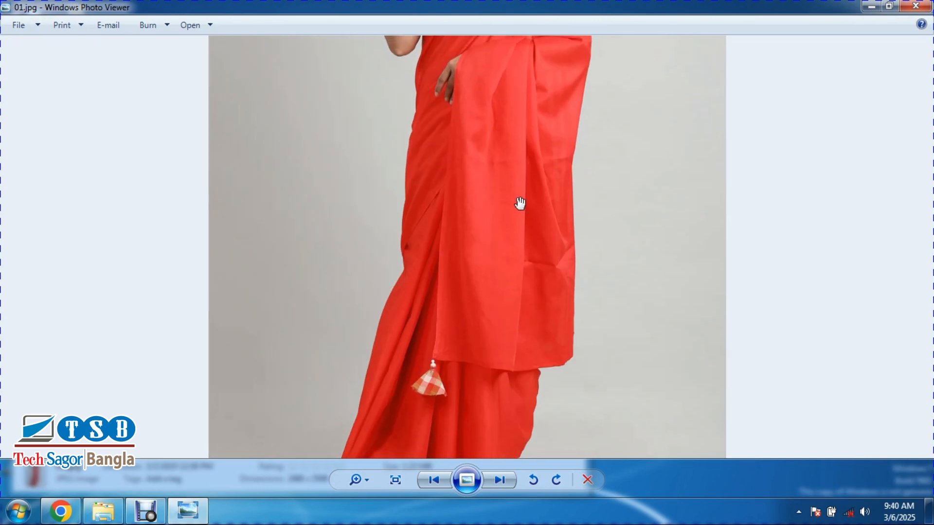
{"action": "mouse_move", "coordinate": [519, 203]}
{"action": "left_mouse_down"}
{"action": "mouse_move", "coordinate": [525, 130]}
{"action": "mouse_move", "coordinate": [521, 244]}
{"action": "mouse_move", "coordinate": [519, 209]}
{"action": "left_mouse_up"}
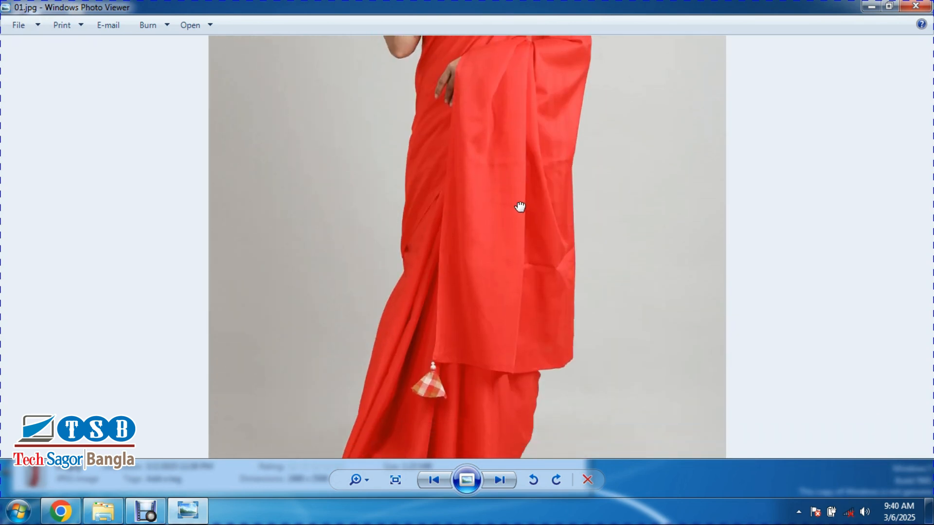
{"action": "scroll", "coordinate": [519, 207], "scroll_direction": "down", "scroll_amount": 1}
Browse the fabric pattern images from 03.jpg through 07.jpg.
{"action": "key", "text": "Right"}
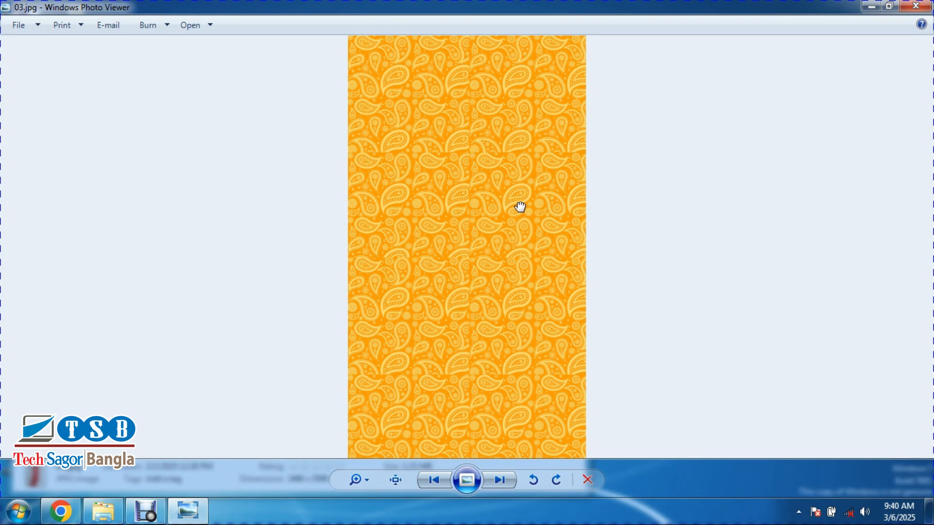
{"action": "key", "text": "Right"}
{"action": "key", "text": "Right"}
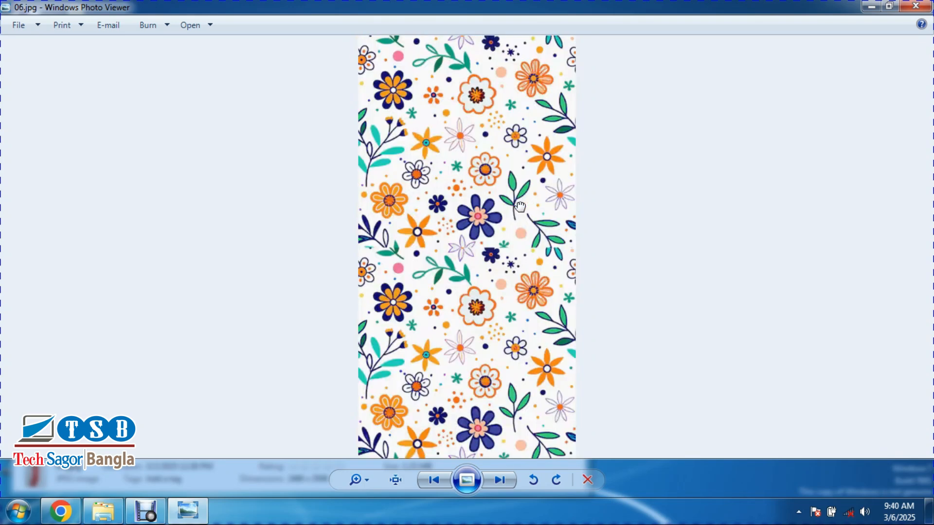
{"action": "key", "text": "Right"}
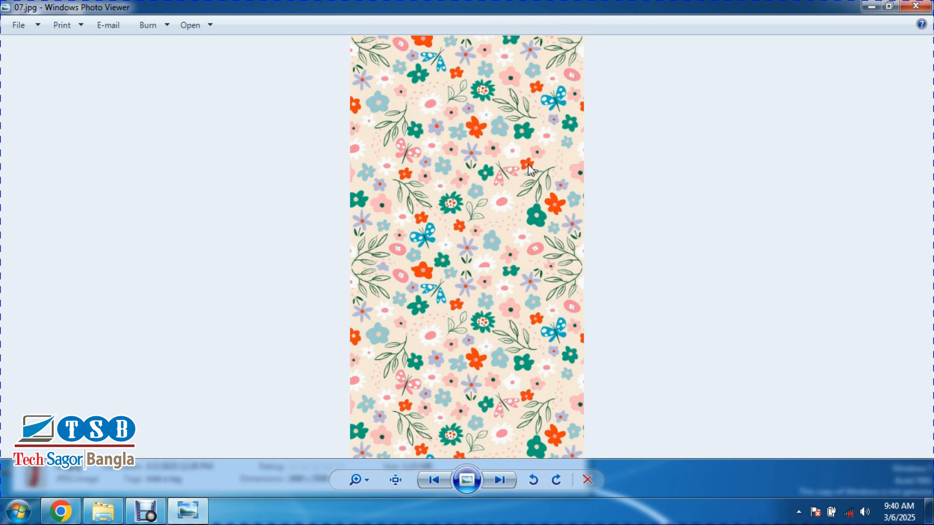
Go back to 01.jpg, inspect the saree's folds up close and close the photo viewer.
{"action": "left_click", "coordinate": [434, 479]}
{"action": "left_click", "coordinate": [435, 479]}
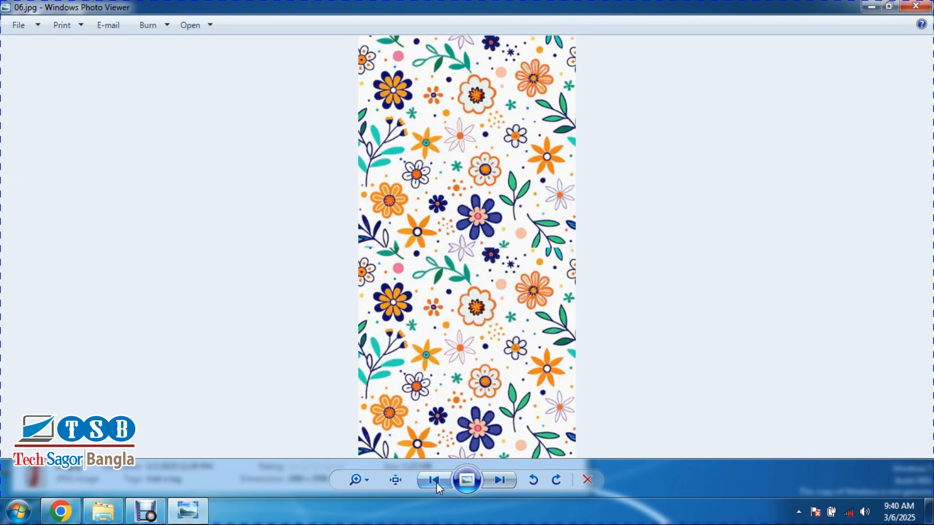
{"action": "left_click", "coordinate": [435, 480]}
{"action": "left_click", "coordinate": [435, 481]}
{"action": "left_click", "coordinate": [434, 480]}
{"action": "left_click", "coordinate": [434, 480]}
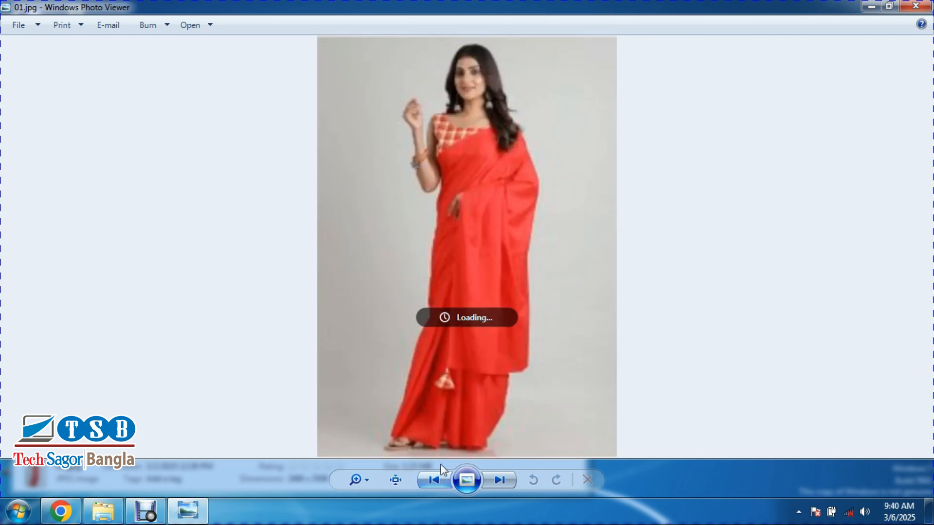
{"action": "scroll", "coordinate": [457, 161], "scroll_direction": "up", "scroll_amount": 3}
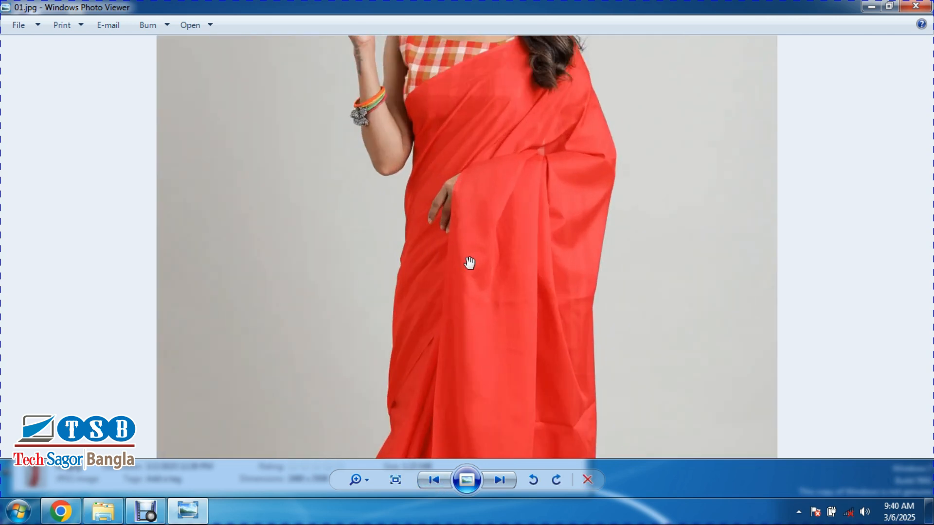
{"action": "left_click_drag", "start_coordinate": [489, 288], "coordinate": [471, 258]}
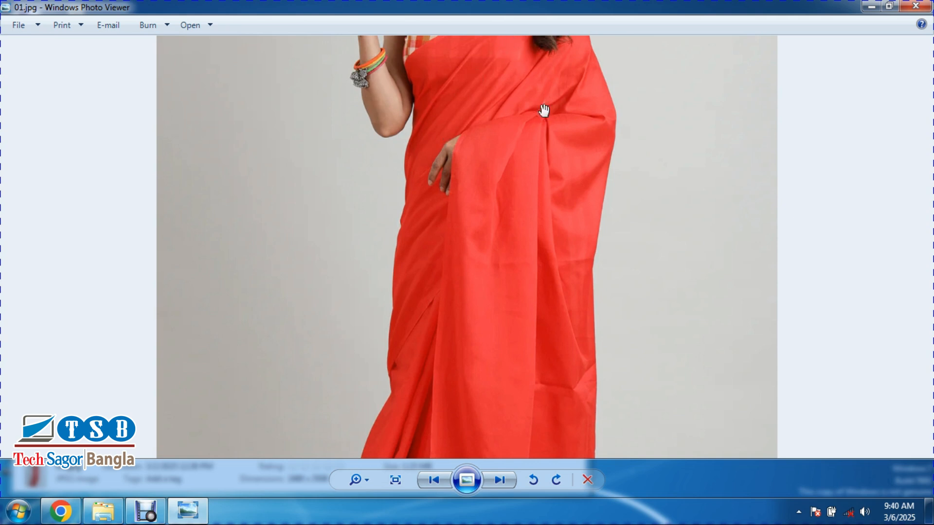
{"action": "left_click", "coordinate": [916, 6]}
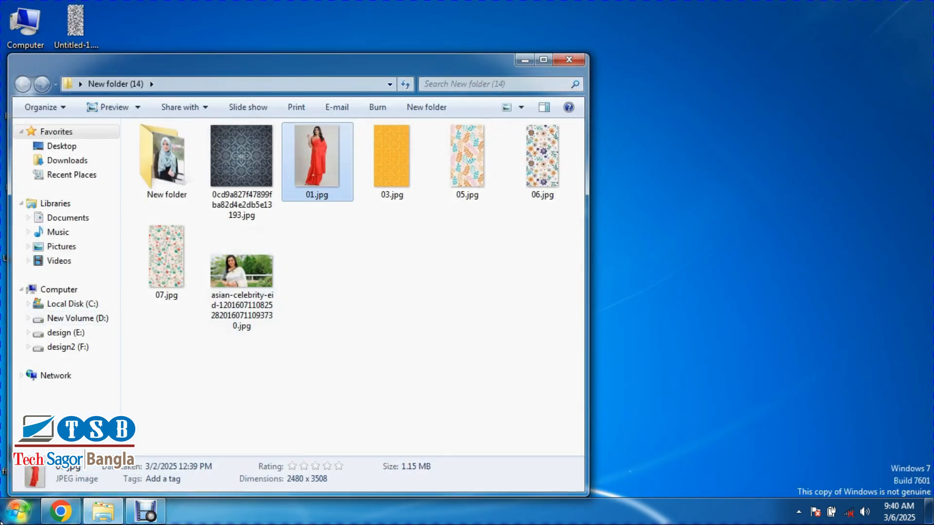
Start Adobe Photoshop CS and open 01.jpg from New folder (14) in a maximized document window.
{"action": "left_click", "coordinate": [7, 519]}
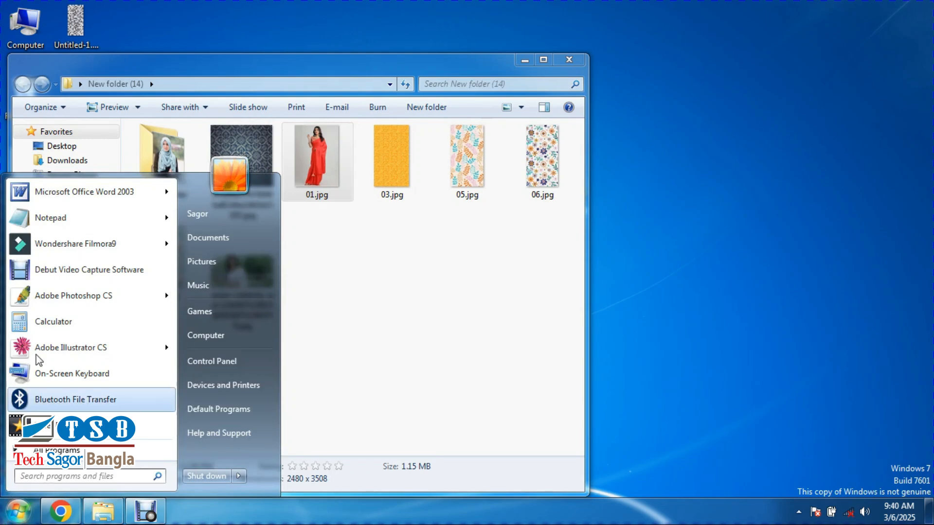
{"action": "left_click", "coordinate": [86, 299]}
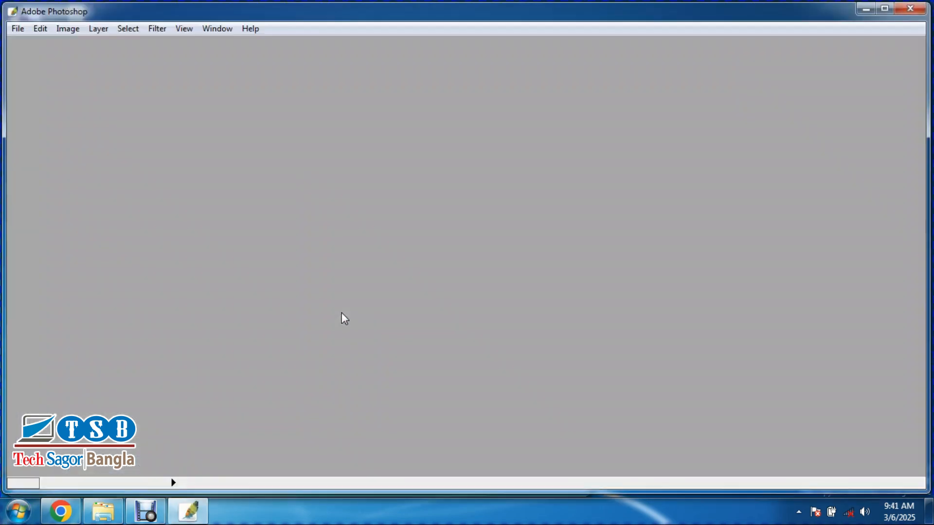
{"action": "left_click", "coordinate": [103, 515]}
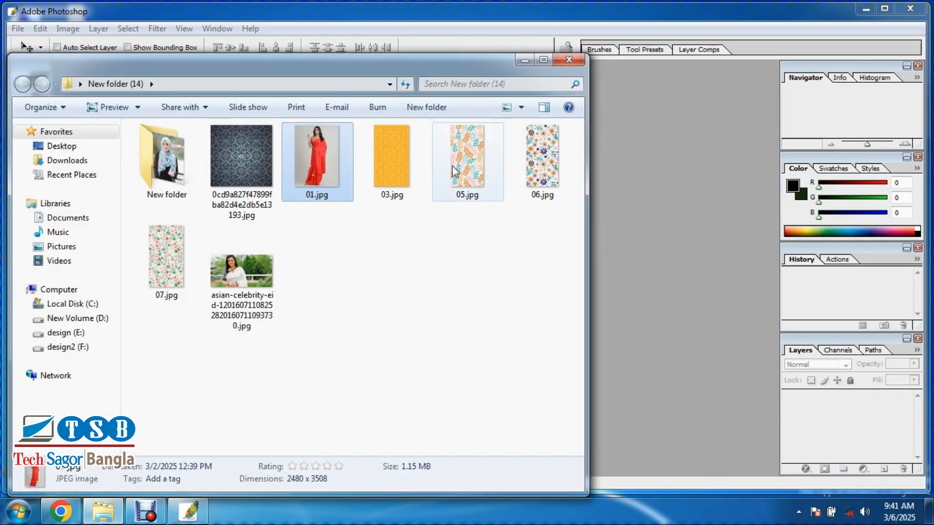
{"action": "left_click_drag", "start_coordinate": [168, 61], "coordinate": [146, 294]}
{"action": "left_click_drag", "start_coordinate": [290, 396], "coordinate": [492, 198]}
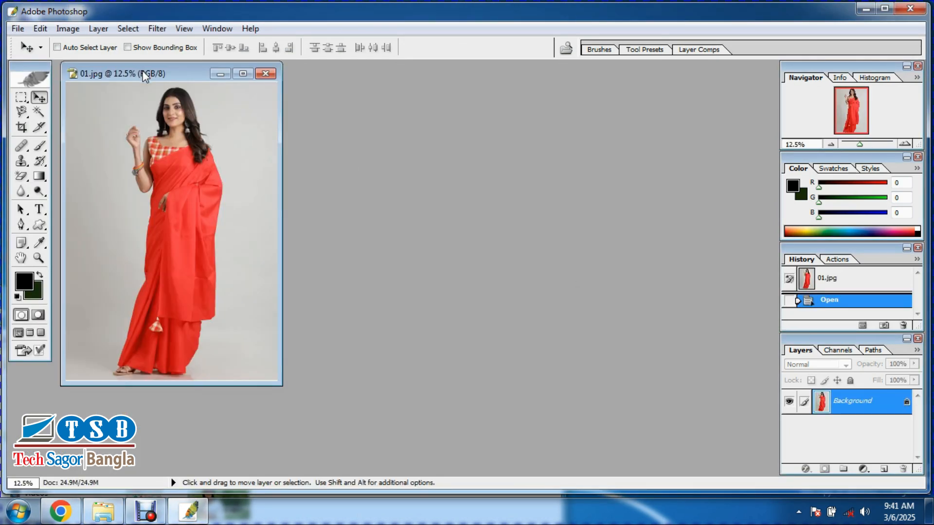
{"action": "double_click", "coordinate": [142, 71]}
{"action": "scroll", "coordinate": [511, 250], "scroll_direction": "up", "scroll_amount": 8}
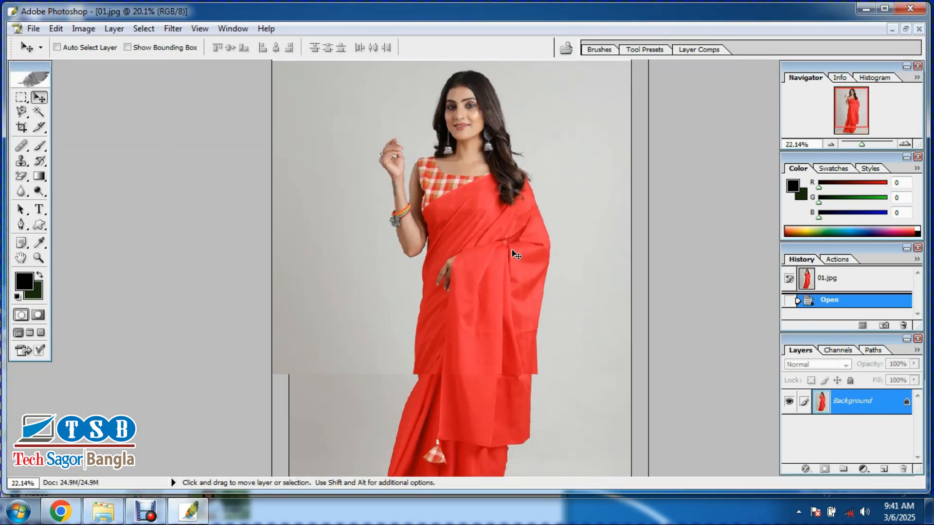
{"action": "scroll", "coordinate": [447, 227], "scroll_direction": "down", "scroll_amount": 1}
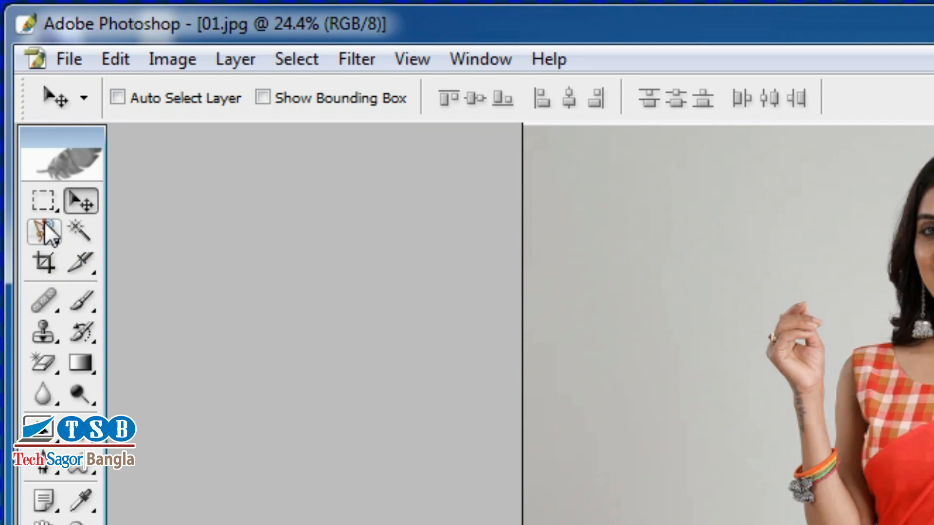
Select the red saree using the Magic Wand with tolerance 32 and contiguous sampling.
{"action": "left_click", "coordinate": [45, 222]}
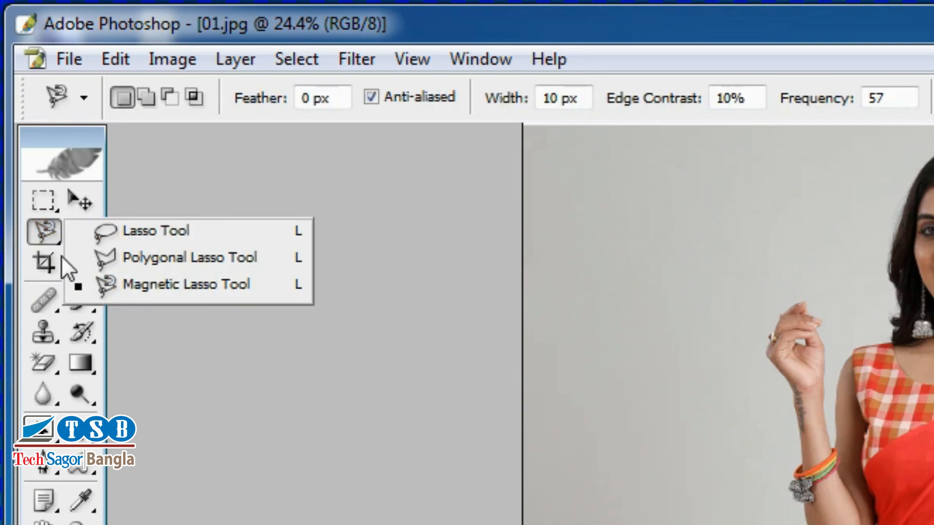
{"action": "left_click", "coordinate": [77, 199]}
{"action": "left_click", "coordinate": [88, 236]}
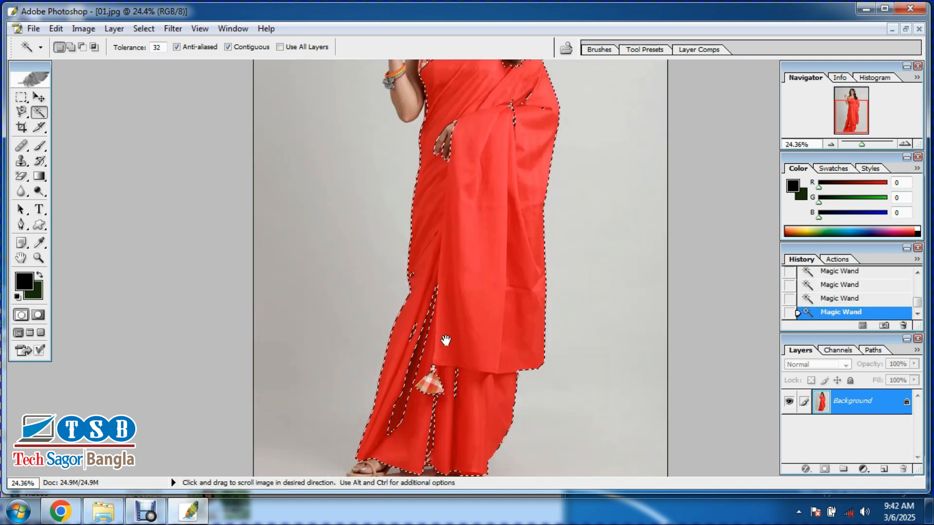
Add the missed saree areas along the woman's hair to the Magic Wand selection.
{"action": "scroll", "coordinate": [494, 153], "scroll_direction": "up", "scroll_amount": 3}
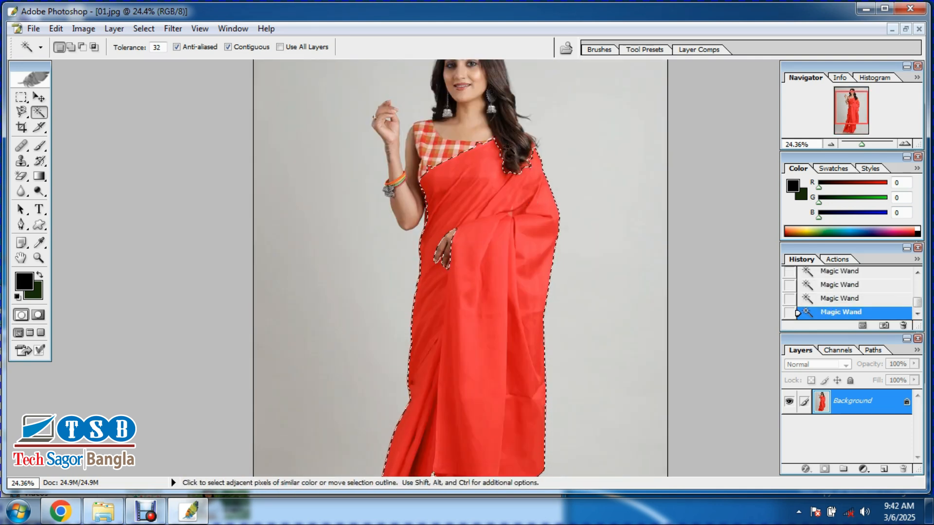
{"action": "left_click", "coordinate": [905, 143]}
{"action": "left_click", "coordinate": [905, 143]}
{"action": "scroll", "coordinate": [539, 205], "scroll_direction": "up", "scroll_amount": 5}
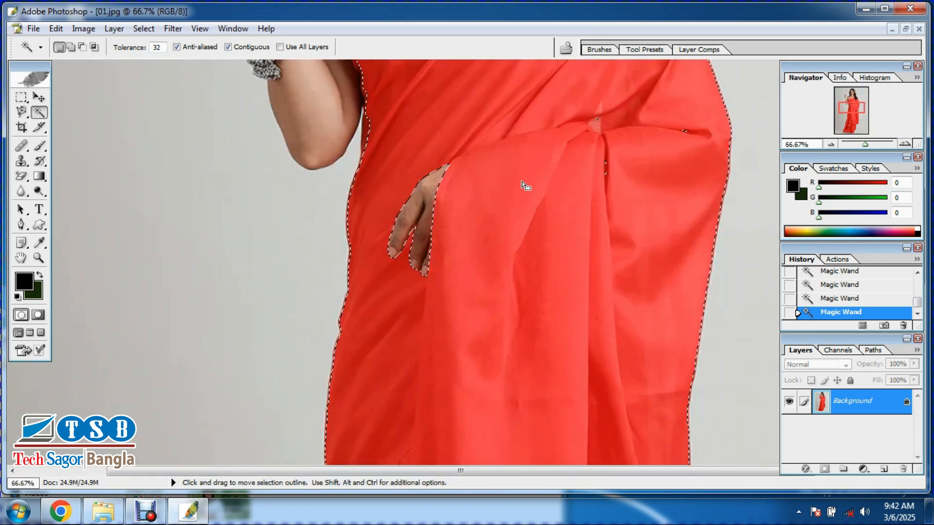
{"action": "scroll", "coordinate": [539, 205], "scroll_direction": "up", "scroll_amount": 5}
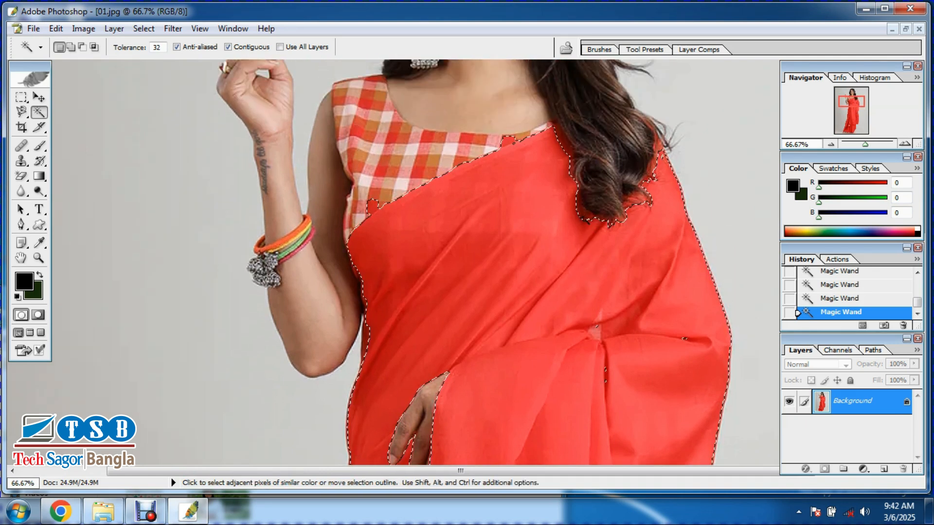
{"action": "key", "text": "shift"}
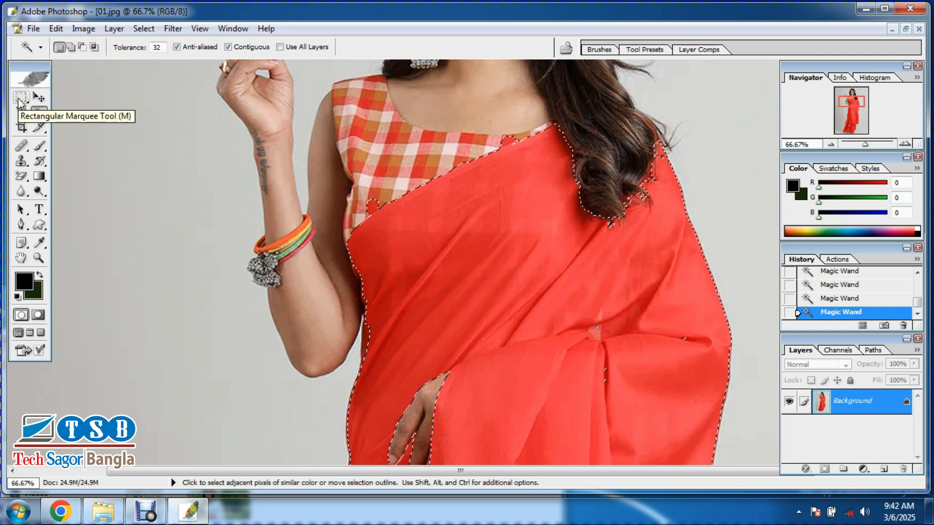
Subtract the two stray checked blouse patches along the saree's upper edge from the selection with the Elliptical Marquee.
{"action": "left_click_drag", "start_coordinate": [20, 100], "coordinate": [73, 110]}
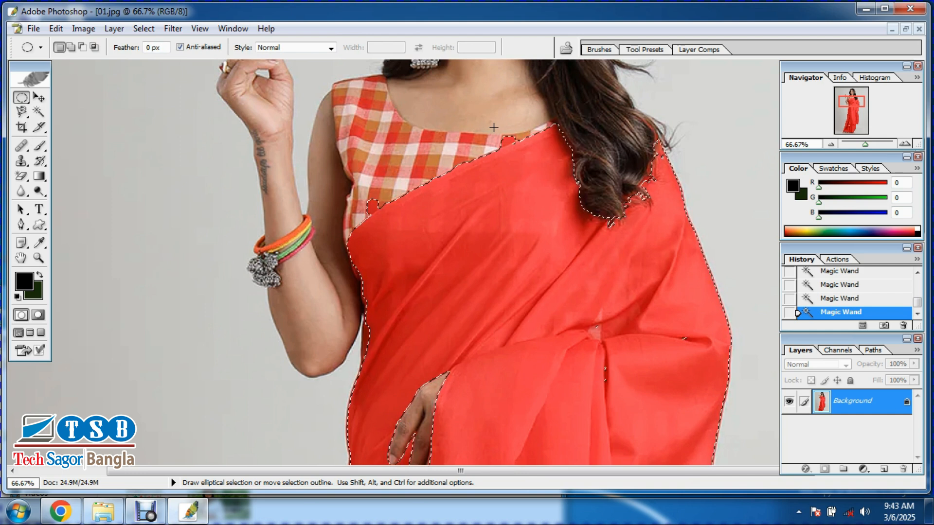
{"action": "key", "text": "alt"}
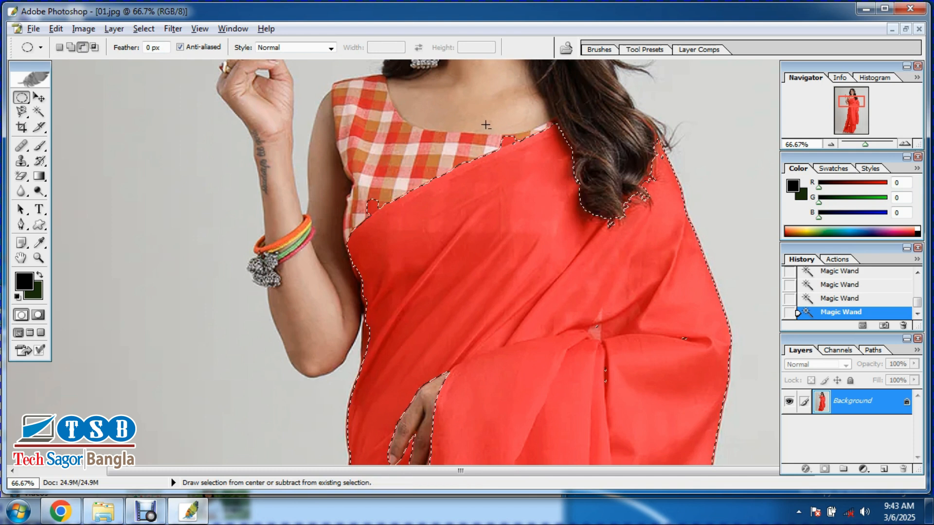
{"action": "left_click_drag", "start_coordinate": [514, 146], "coordinate": [515, 147]}
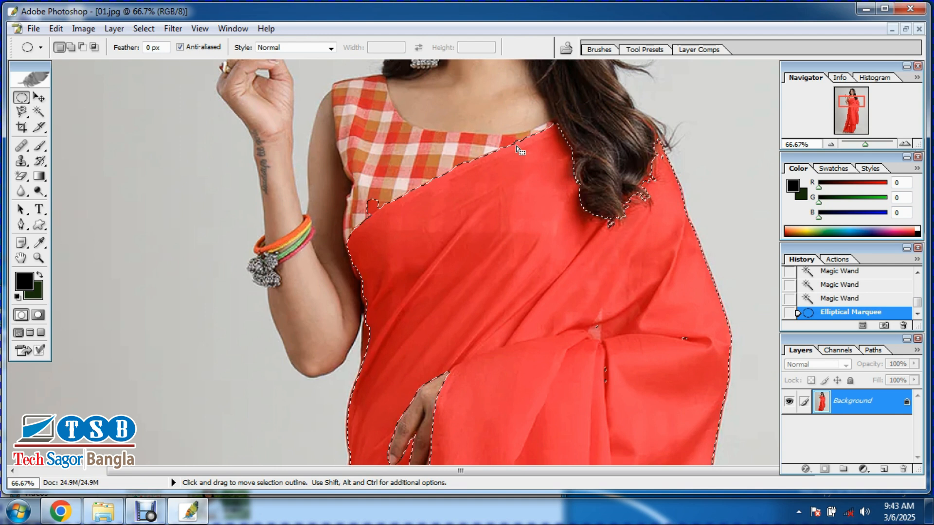
{"action": "key", "text": "alt"}
{"action": "left_click_drag", "start_coordinate": [329, 174], "coordinate": [383, 223]}
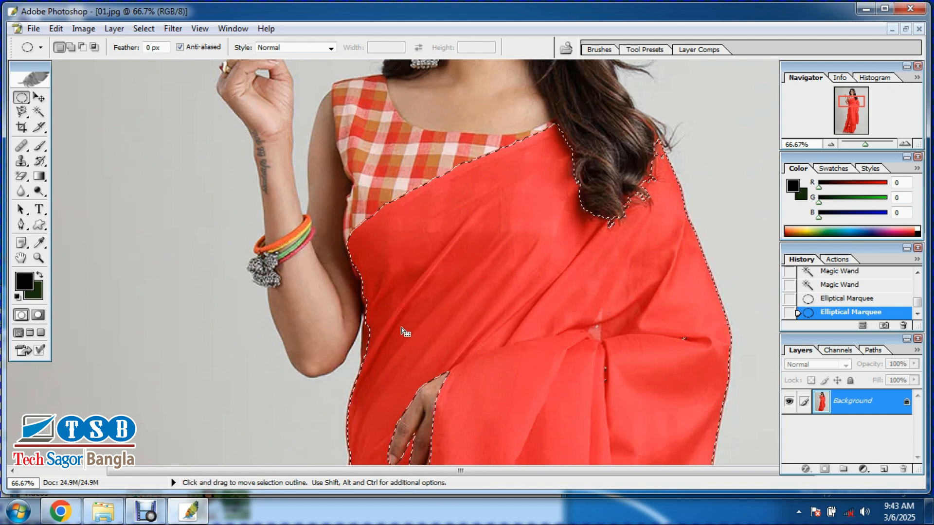
Add the missed saree edge beside the woman's elbow to the selection with the Magic Wand.
{"action": "key", "text": "shift"}
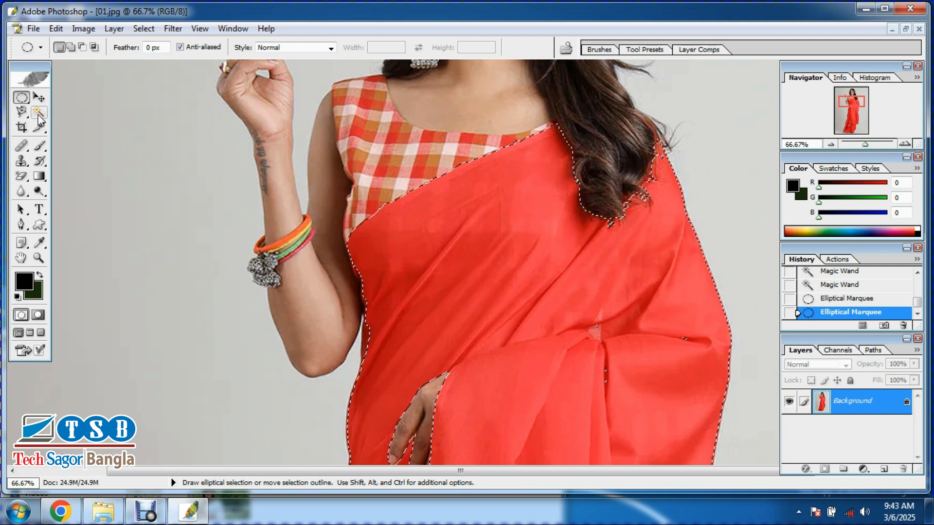
{"action": "left_click", "coordinate": [39, 112]}
{"action": "left_click", "coordinate": [380, 346], "text": "shift"}
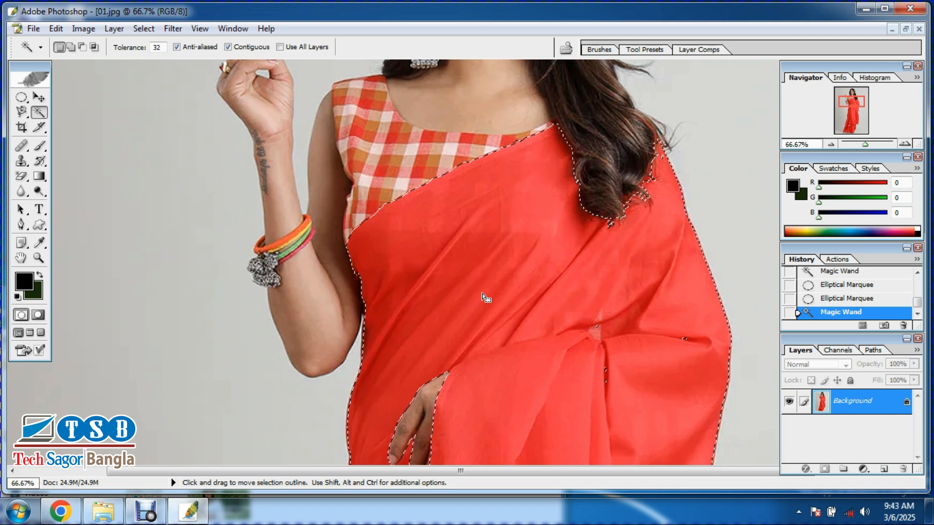
Feather the saree selection by 2 pixels and copy it to a new layer.
{"action": "key", "text": "ctrl"}
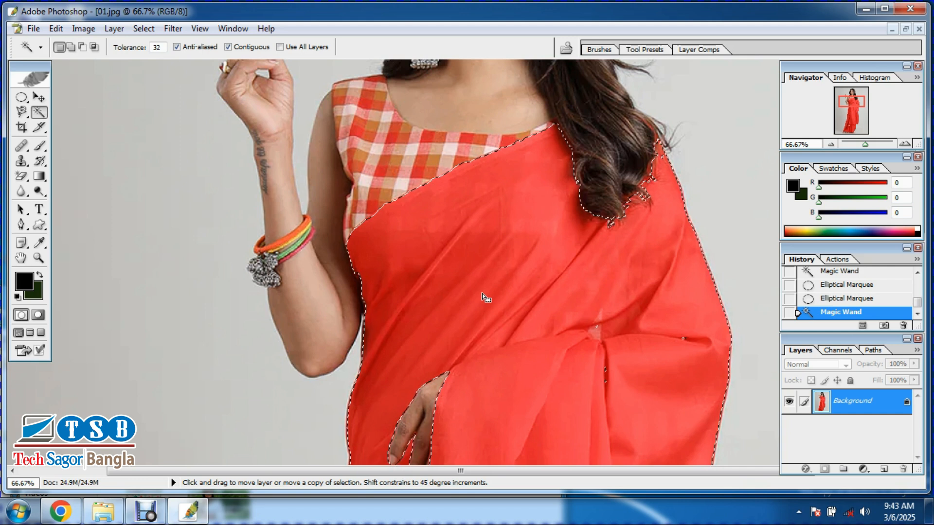
{"action": "key", "text": "ctrl+alt+d"}
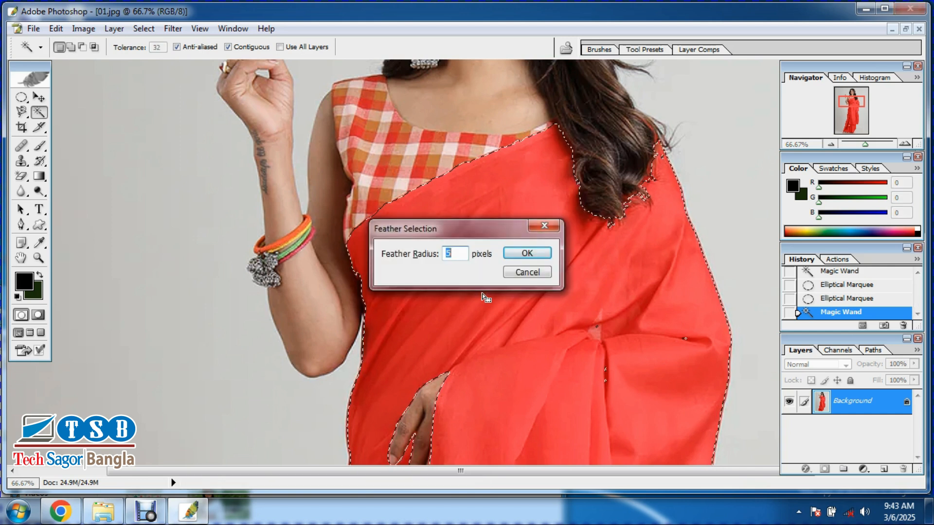
{"action": "type", "text": "2"}
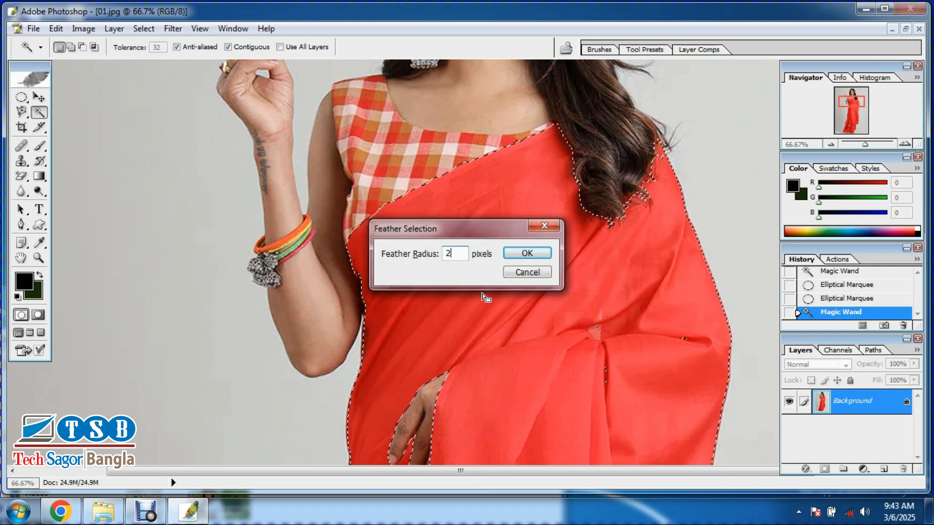
{"action": "key", "text": "Return"}
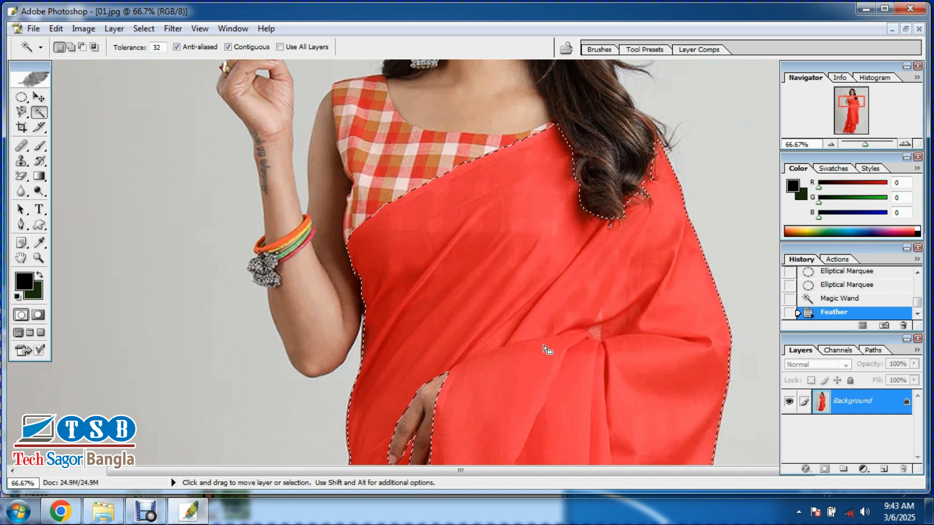
{"action": "key", "text": "ctrl+j"}
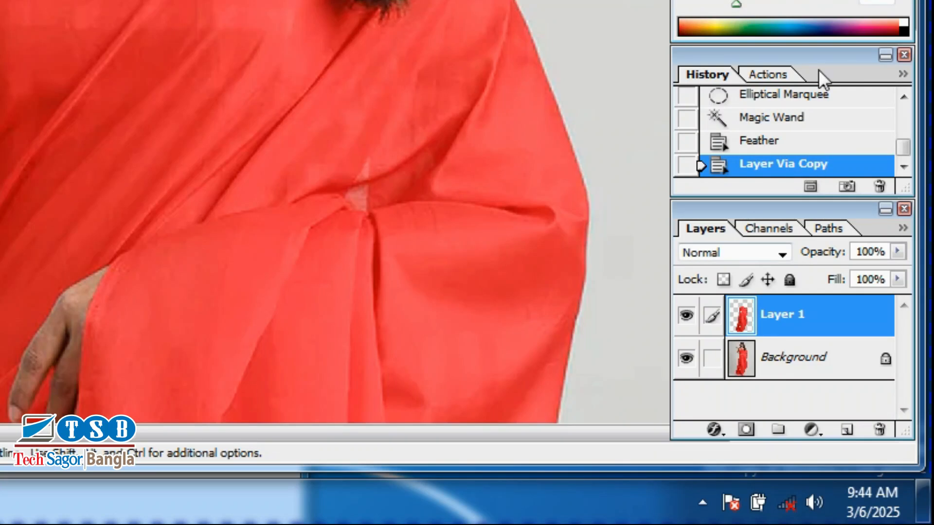
Open the floral pattern image 07.jpg from New folder (14) on the Desktop.
{"action": "key", "text": "ctrl+minus"}
{"action": "key", "text": "ctrl+minus"}
{"action": "key", "text": "ctrl+minus"}
{"action": "key", "text": "ctrl+minus"}
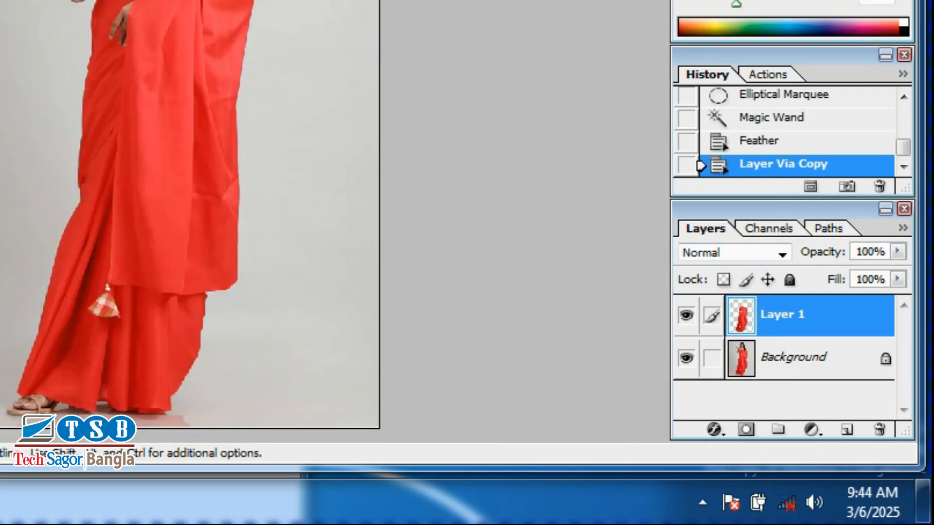
{"action": "key", "text": "ctrl+minus"}
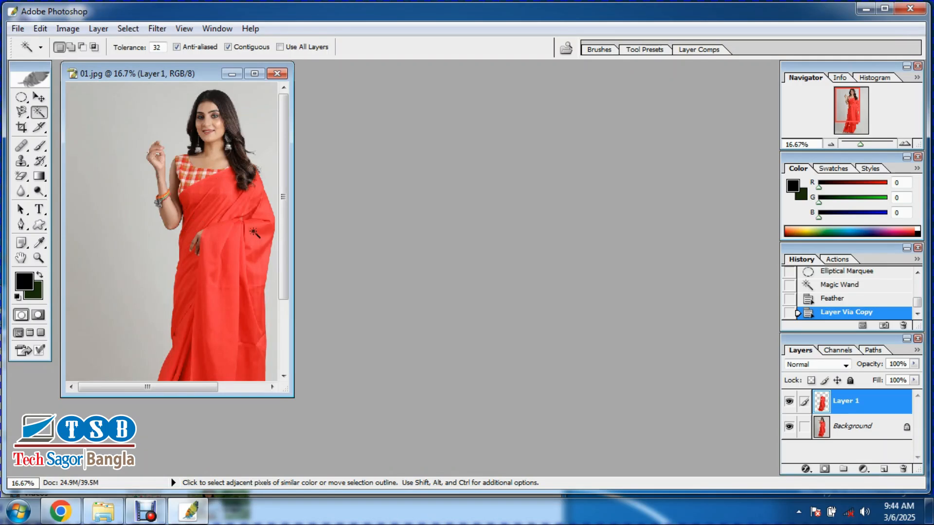
{"action": "double_click", "coordinate": [647, 265]}
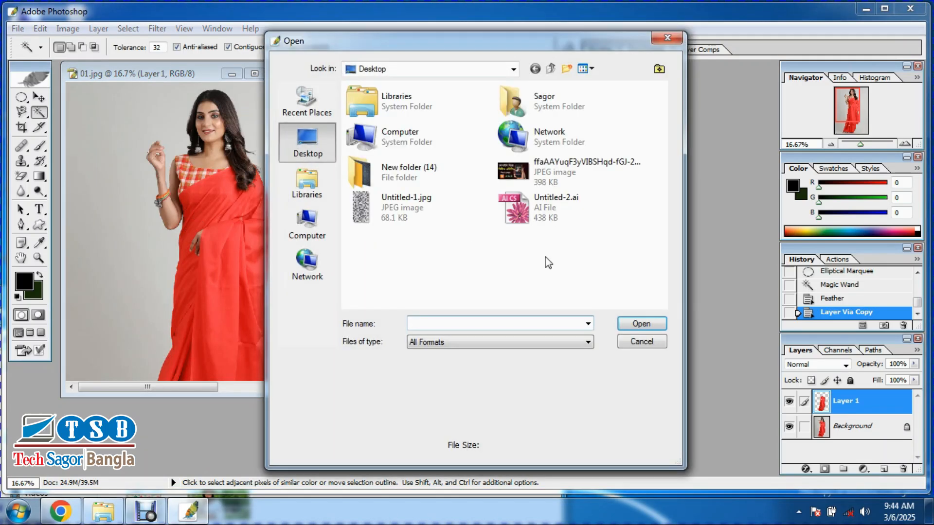
{"action": "double_click", "coordinate": [404, 174]}
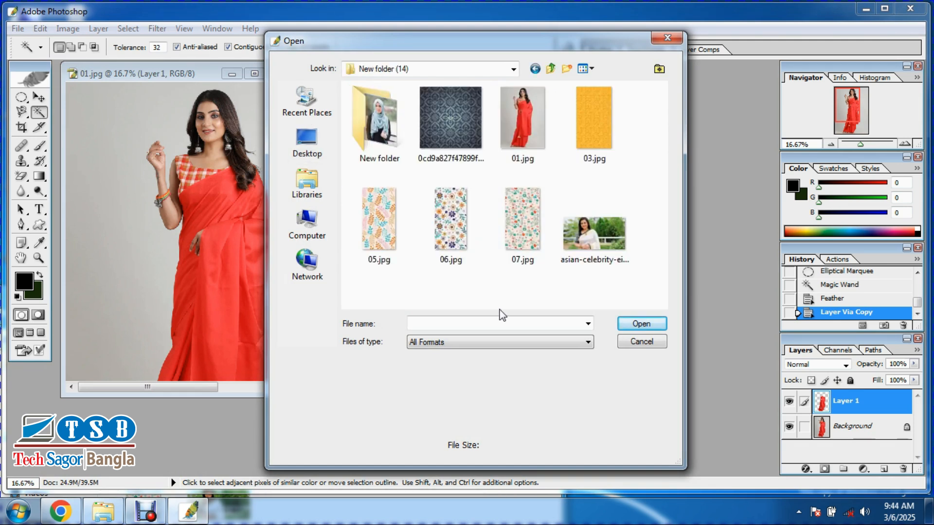
{"action": "left_click", "coordinate": [520, 231]}
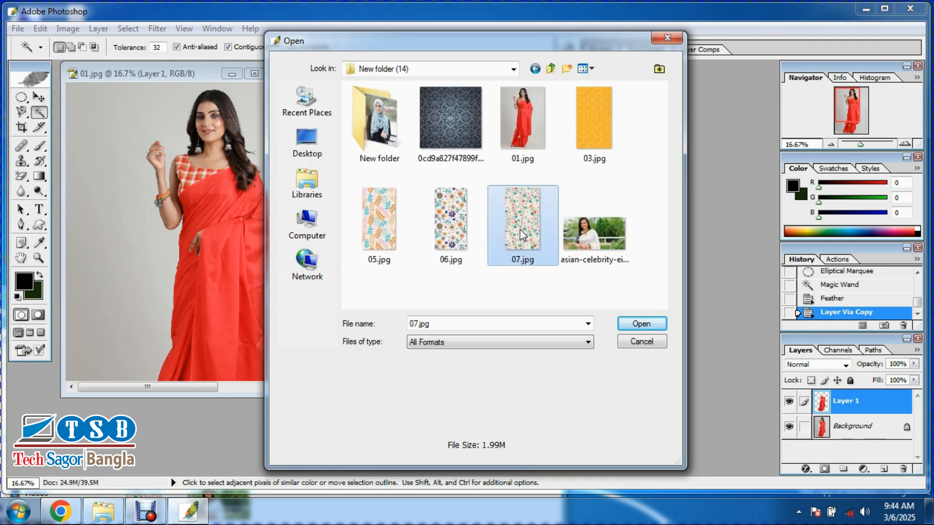
{"action": "left_click", "coordinate": [641, 323]}
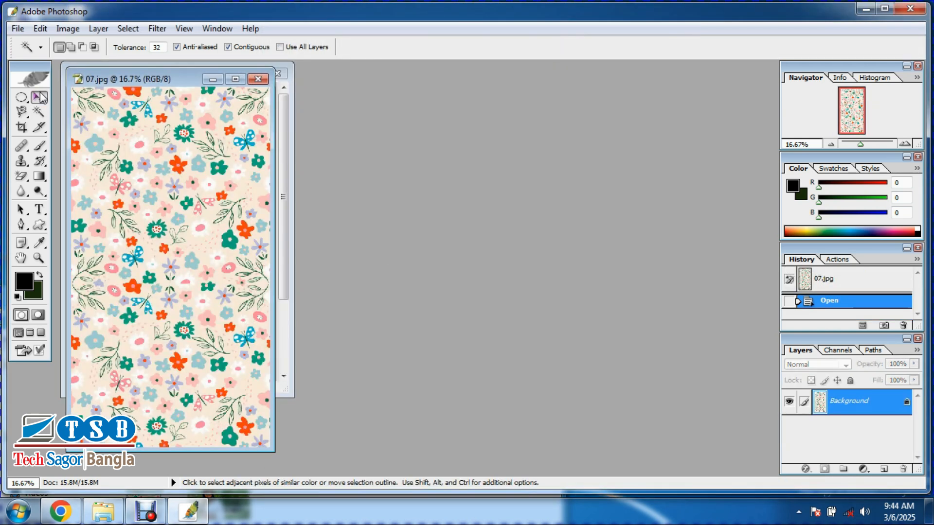
Copy the floral pattern from 07.jpg into 01.jpg as a layer above the saree and maximize the 01.jpg window.
{"action": "left_click", "coordinate": [39, 98]}
{"action": "left_click_drag", "start_coordinate": [146, 79], "coordinate": [492, 80]}
{"action": "left_click_drag", "start_coordinate": [518, 181], "coordinate": [210, 241]}
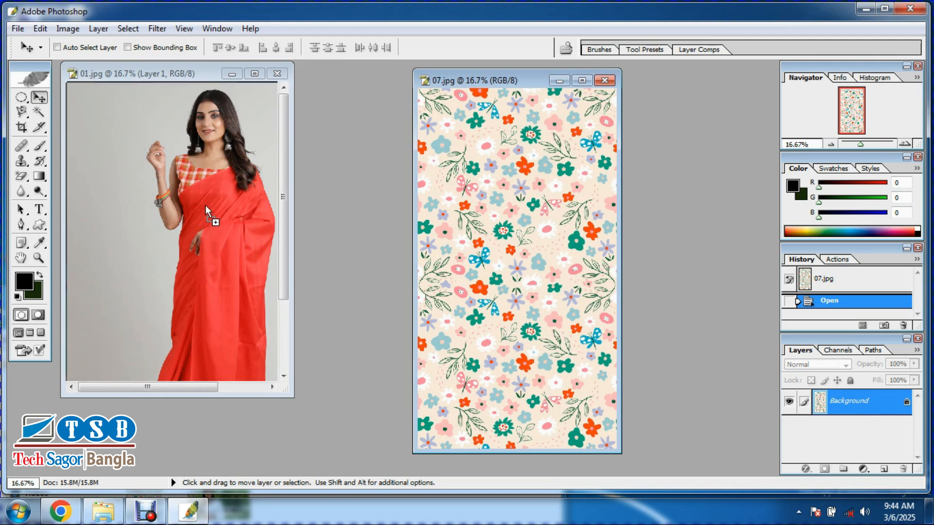
{"action": "left_click_drag", "start_coordinate": [205, 205], "coordinate": [206, 205]}
{"action": "double_click", "coordinate": [161, 72]}
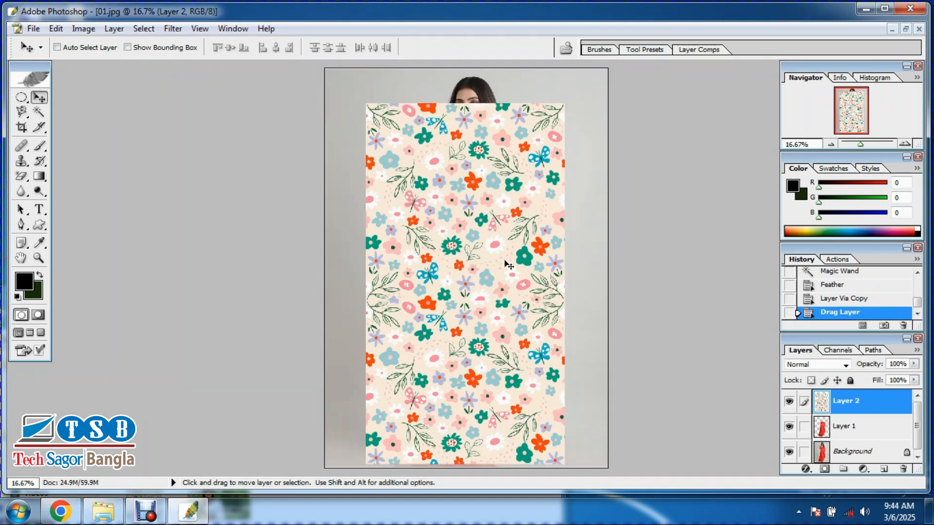
Move the floral pattern down over the saree and clip it to the saree layer with a clipping mask.
{"action": "right_click", "coordinate": [487, 193]}
{"action": "left_click", "coordinate": [523, 199]}
{"action": "left_click_drag", "start_coordinate": [506, 173], "coordinate": [472, 220]}
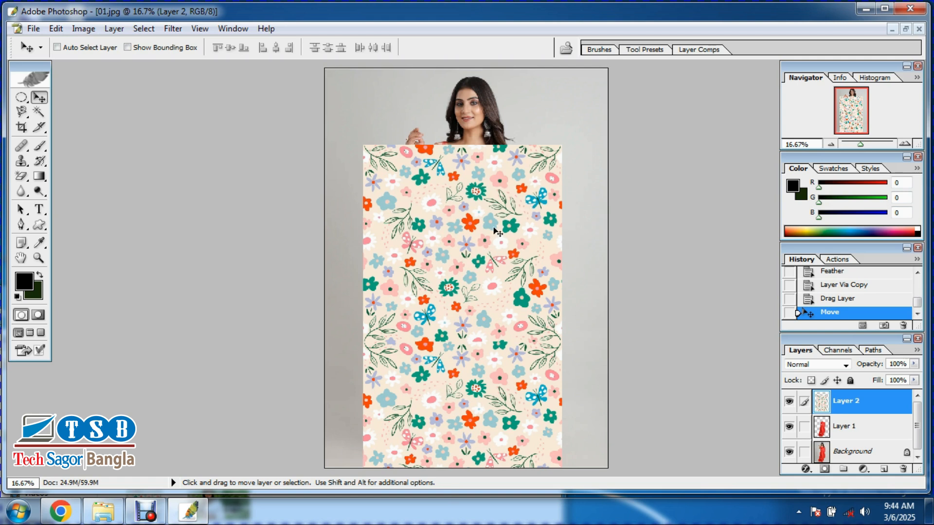
{"action": "scroll", "coordinate": [499, 233], "scroll_direction": "up", "scroll_amount": 1}
{"action": "scroll", "coordinate": [499, 233], "scroll_direction": "down", "scroll_amount": 1}
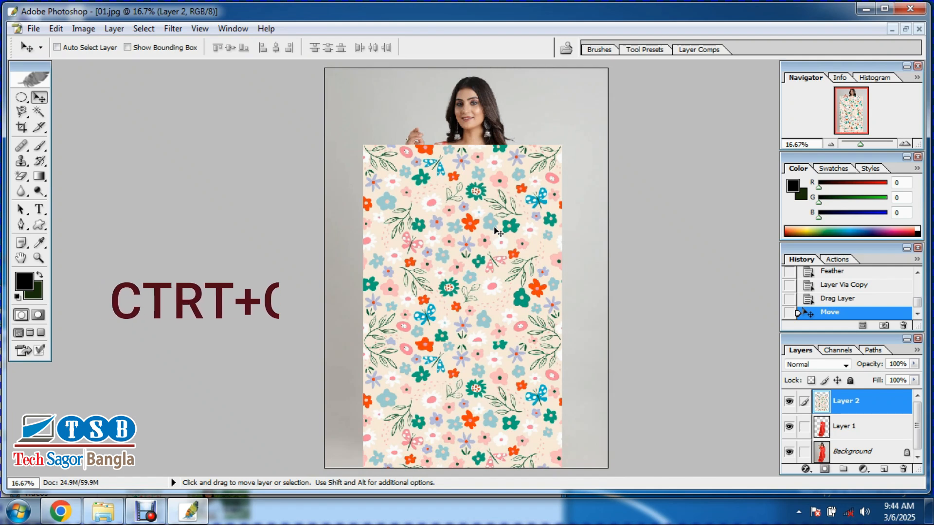
{"action": "key", "text": "ctrl+g"}
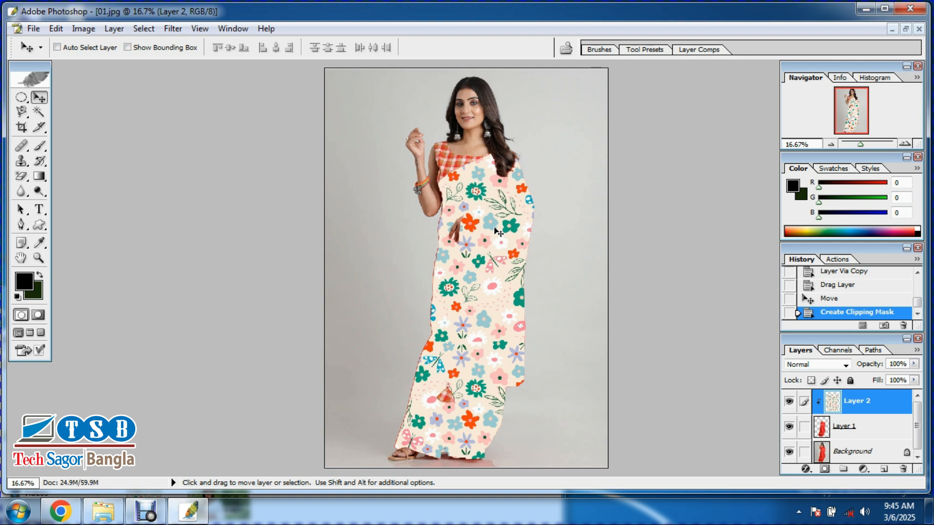
Set the floral pattern layer's blend mode to Multiply.
{"action": "scroll", "coordinate": [500, 231], "scroll_direction": "up", "scroll_amount": 1}
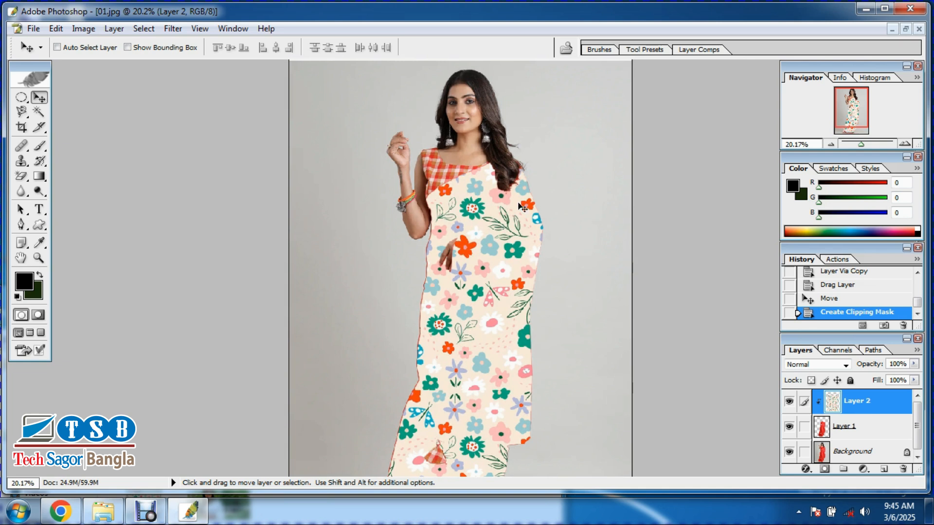
{"action": "scroll", "coordinate": [521, 285], "scroll_direction": "up", "scroll_amount": 1}
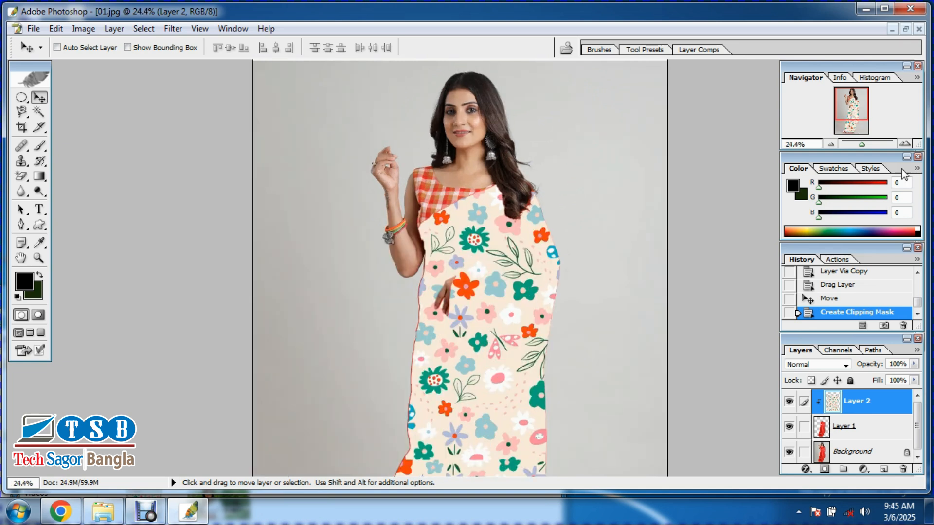
{"action": "left_click", "coordinate": [904, 144]}
{"action": "left_click", "coordinate": [905, 144]}
{"action": "left_click", "coordinate": [905, 144]}
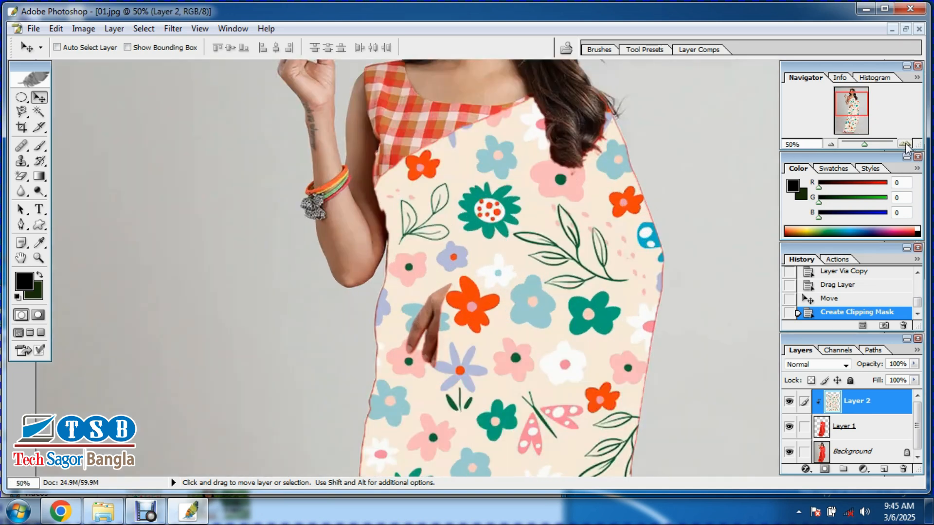
{"action": "left_click", "coordinate": [831, 143]}
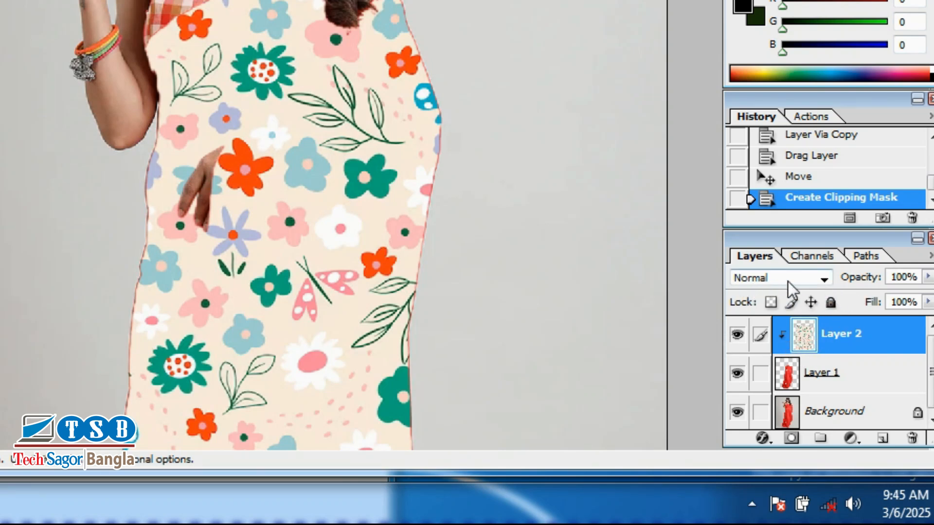
{"action": "left_click", "coordinate": [827, 281]}
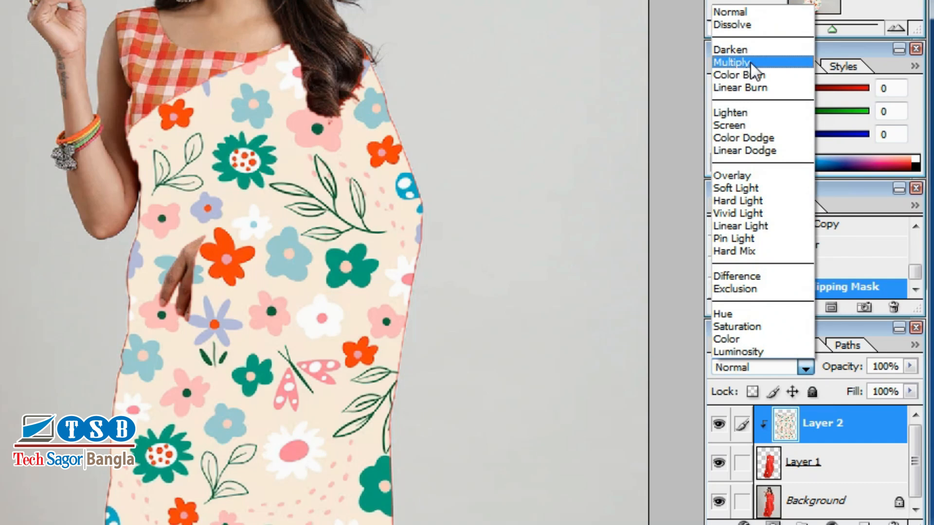
{"action": "left_click", "coordinate": [751, 63]}
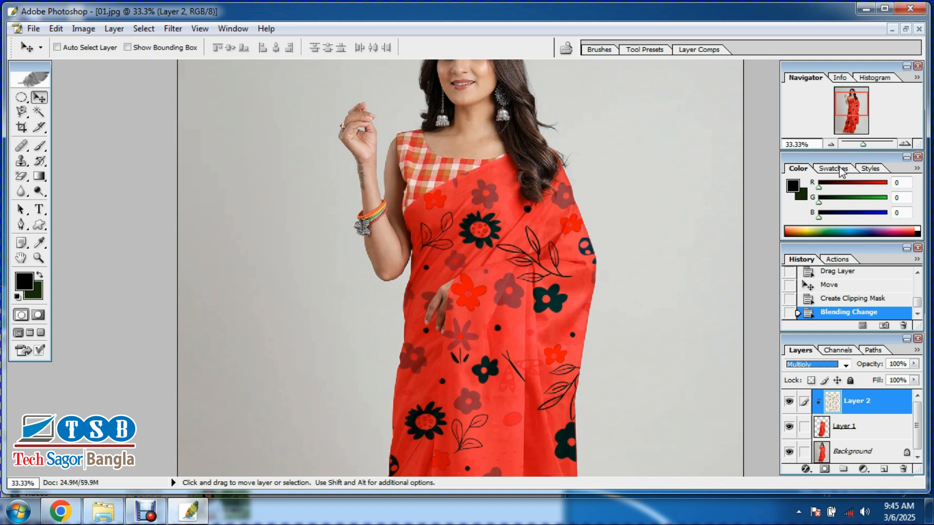
Shift the floral pattern slightly upward on the saree and rotate it slightly counter-clockwise with Free Transform.
{"action": "left_click", "coordinate": [830, 145]}
{"action": "left_click", "coordinate": [831, 145]}
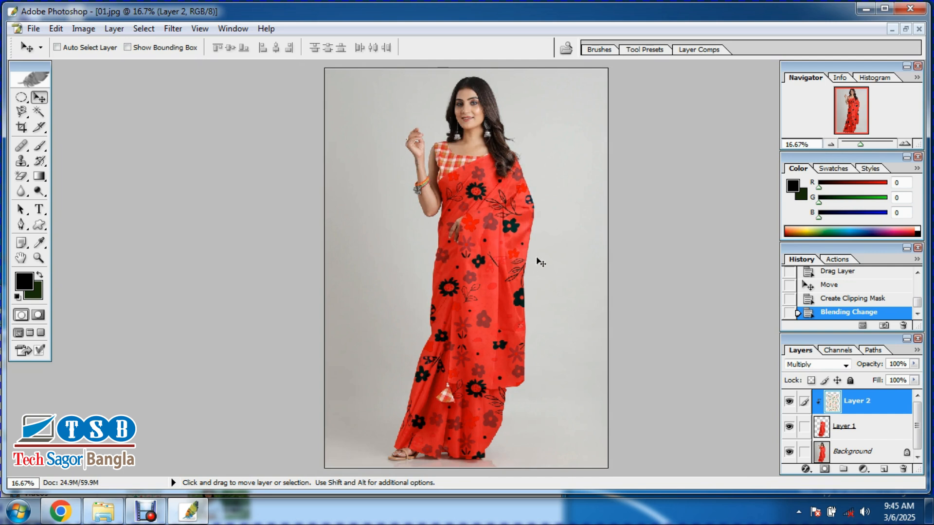
{"action": "mouse_move", "coordinate": [507, 254]}
{"action": "left_mouse_down"}
{"action": "mouse_move", "coordinate": [501, 246]}
{"action": "mouse_move", "coordinate": [500, 265]}
{"action": "mouse_move", "coordinate": [483, 252]}
{"action": "mouse_move", "coordinate": [491, 245]}
{"action": "mouse_move", "coordinate": [504, 263]}
{"action": "left_mouse_up"}
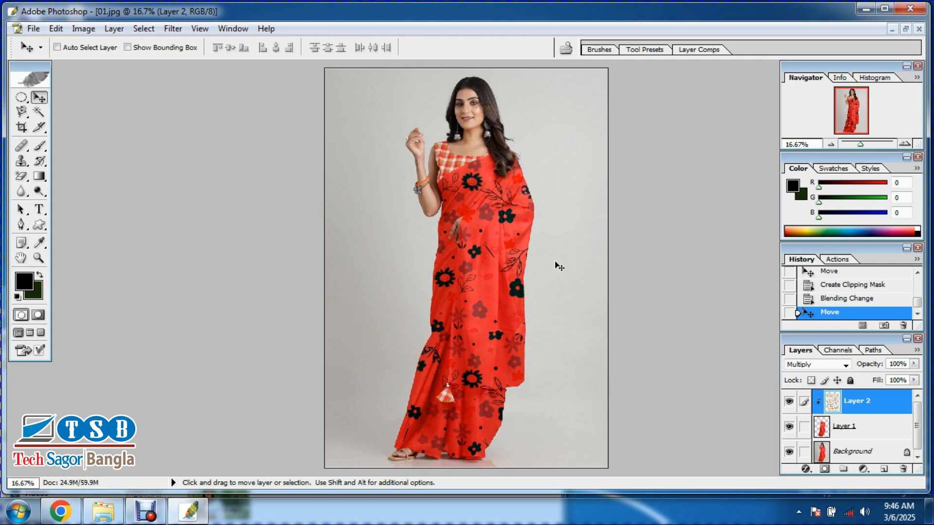
{"action": "key", "text": "ctrl+t"}
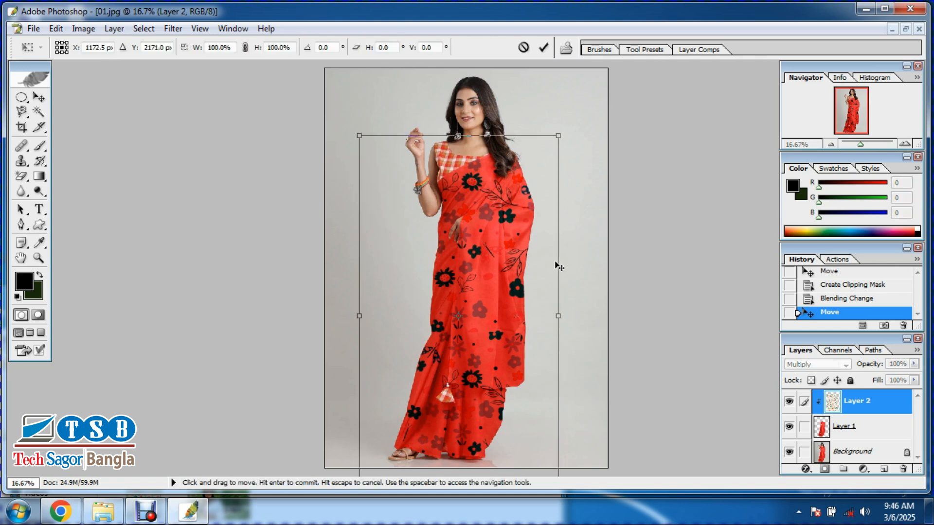
{"action": "left_click_drag", "start_coordinate": [505, 85], "coordinate": [489, 114]}
{"action": "double_click", "coordinate": [508, 209]}
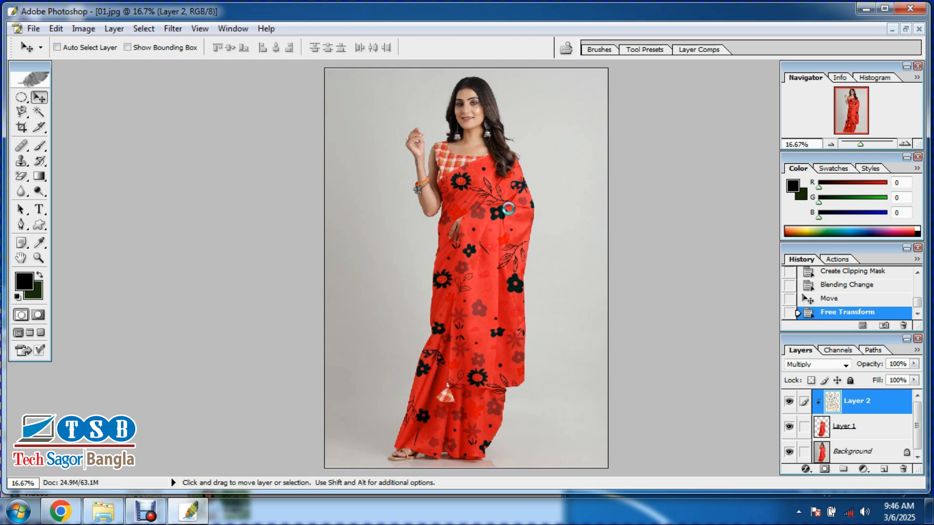
{"action": "scroll", "coordinate": [509, 208], "scroll_direction": "up", "scroll_amount": 2}
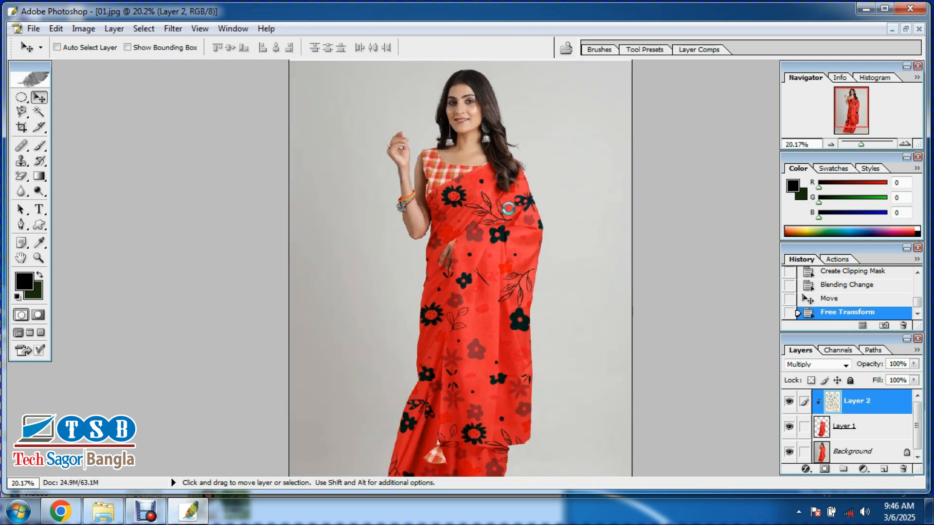
{"action": "scroll", "coordinate": [509, 209], "scroll_direction": "down", "scroll_amount": 2}
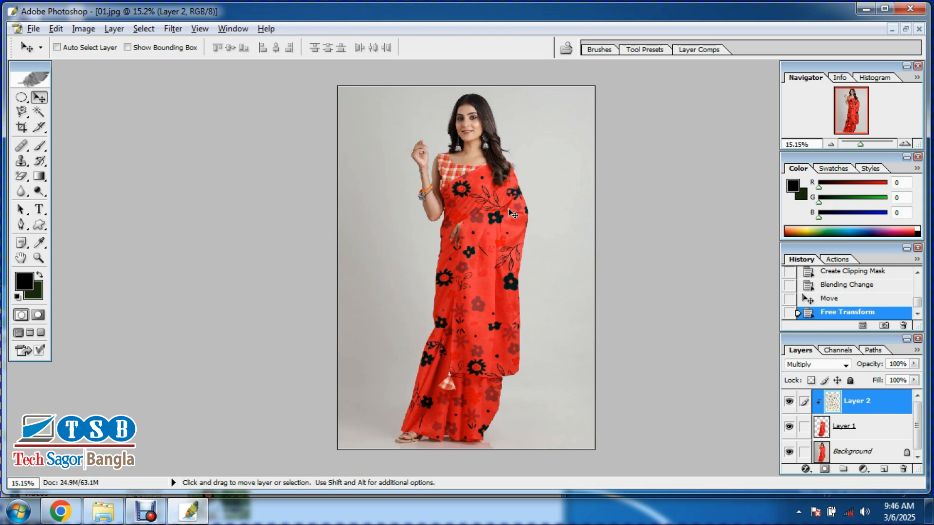
{"action": "key", "text": "l"}
{"action": "key", "text": "alt+l"}
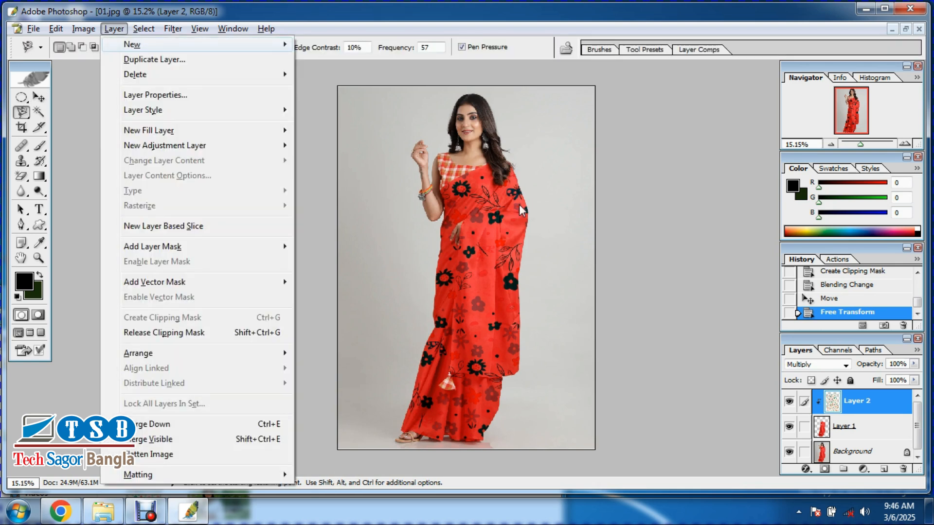
{"action": "left_click", "coordinate": [522, 252]}
{"action": "left_click", "coordinate": [522, 252]}
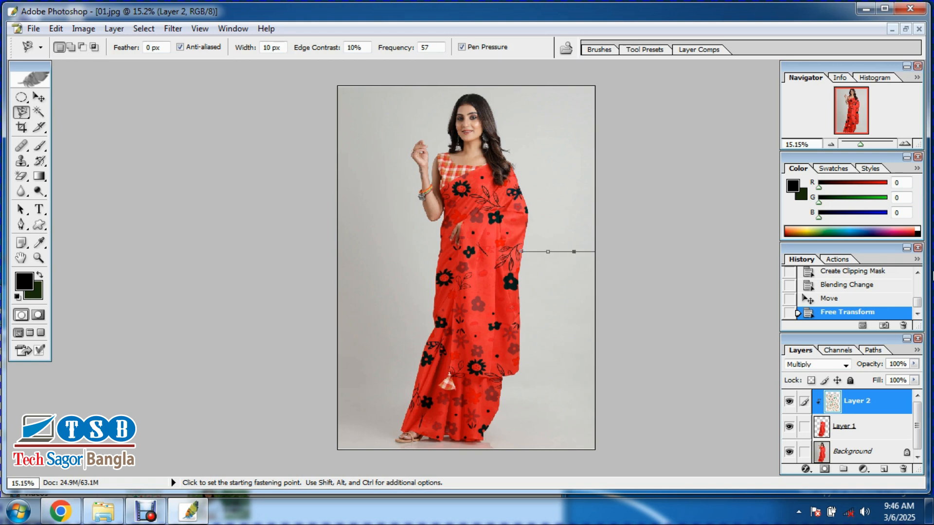
{"action": "key", "text": "Escape"}
{"action": "left_click", "coordinate": [830, 304]}
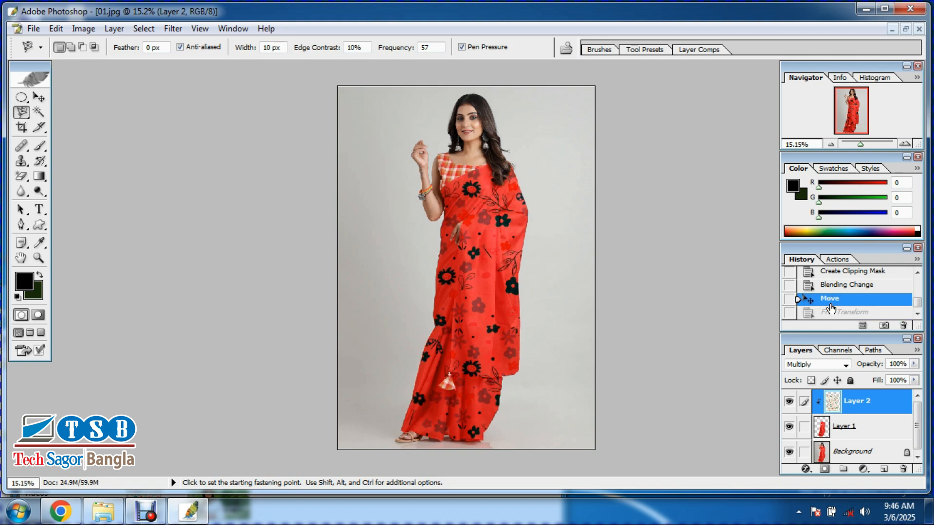
Darken the floral pattern layer with Levels, setting the midtone input level to 0.48.
{"action": "key", "text": "ctrl+l"}
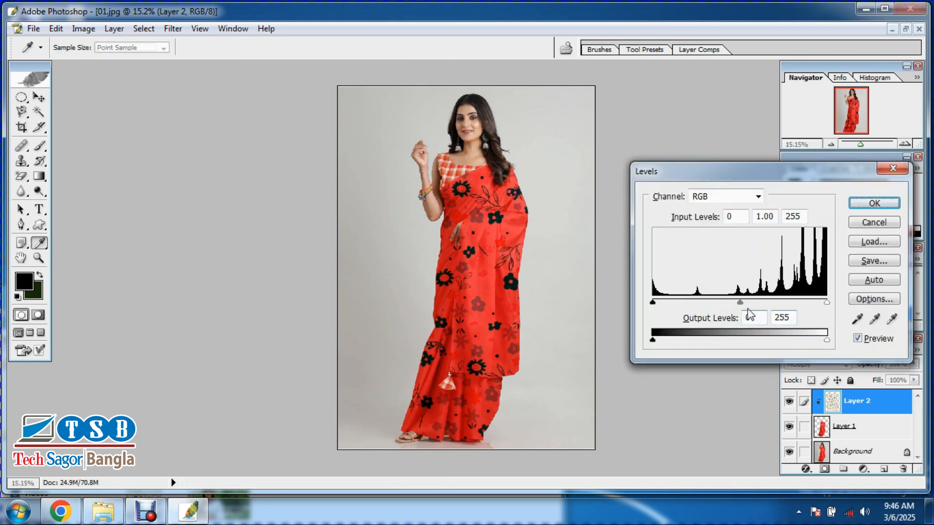
{"action": "left_click_drag", "start_coordinate": [742, 303], "coordinate": [779, 304]}
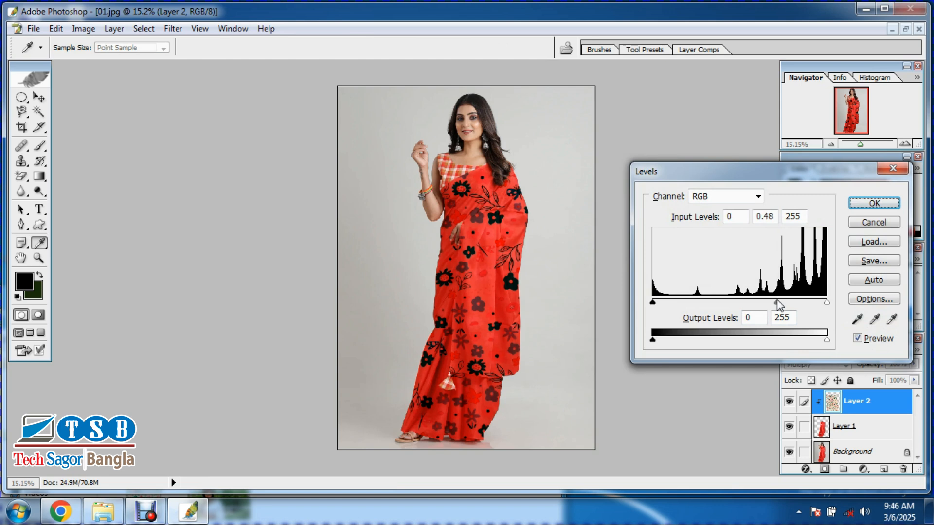
{"action": "left_click_drag", "start_coordinate": [777, 301], "coordinate": [777, 301]}
{"action": "left_click", "coordinate": [872, 203]}
{"action": "key", "text": "l"}
{"action": "key", "text": "ctrl+plus"}
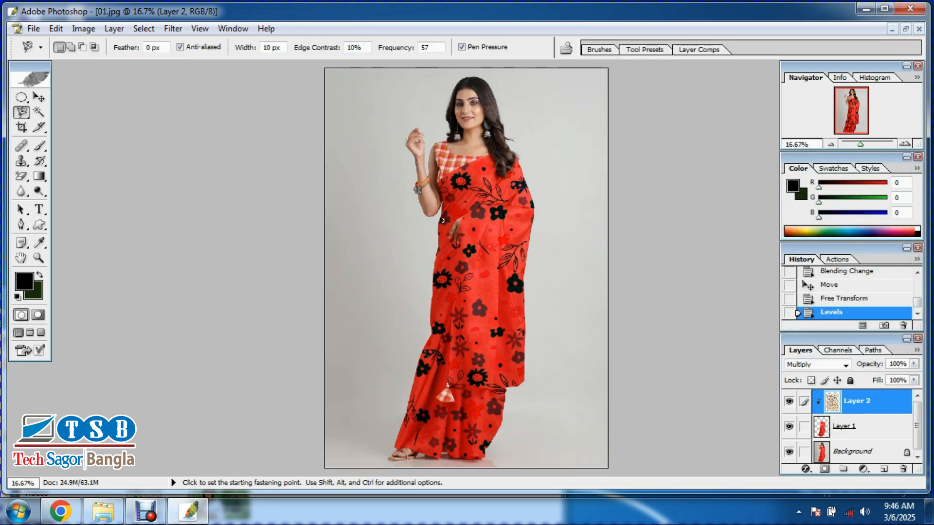
{"action": "scroll", "coordinate": [473, 229], "scroll_direction": "up", "scroll_amount": 2}
{"action": "scroll", "coordinate": [473, 228], "scroll_direction": "down", "scroll_amount": 2}
{"action": "scroll", "coordinate": [477, 257], "scroll_direction": "up", "scroll_amount": 1}
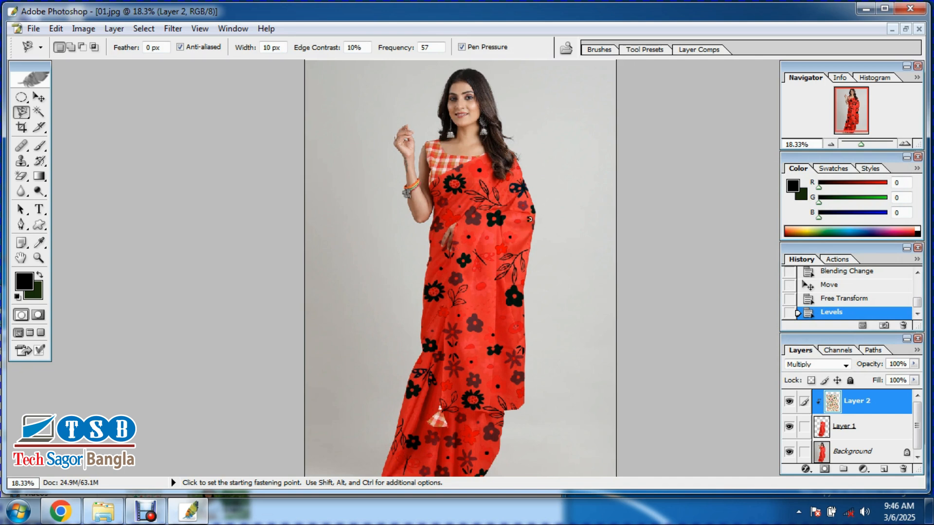
Save the patterned saree document as 01.psd on the Desktop and close it.
{"action": "left_click", "coordinate": [39, 98]}
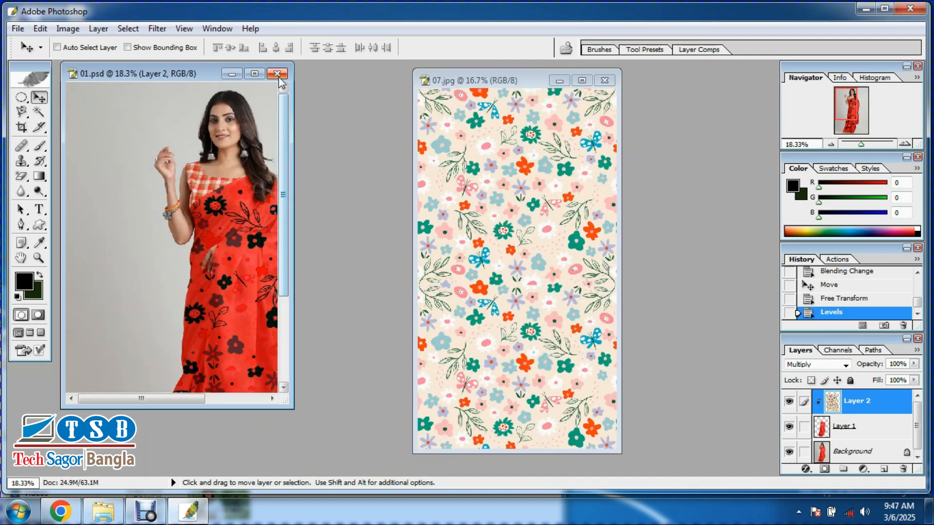
{"action": "left_click", "coordinate": [277, 74]}
Open the asian-celebrity-eid JPEG of the woman in a white saree from New folder (14).
{"action": "key", "text": "ctrl+o"}
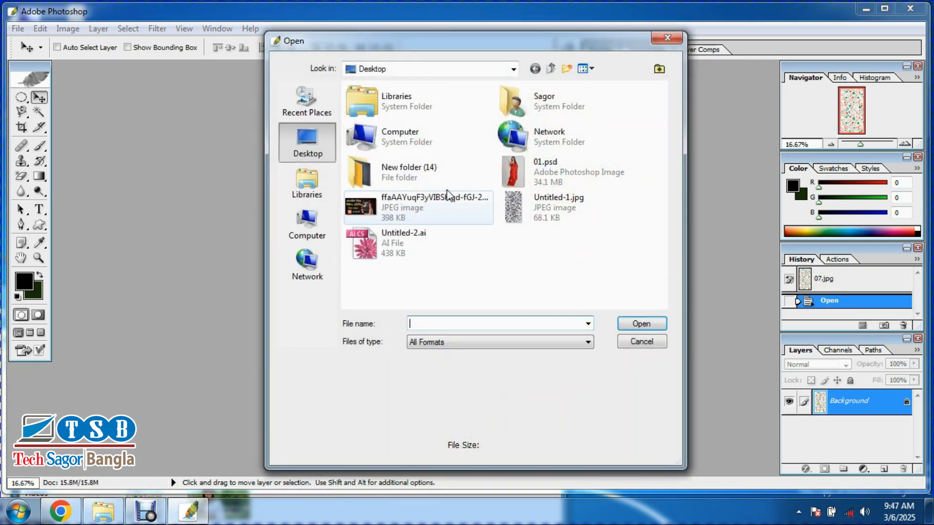
{"action": "double_click", "coordinate": [412, 171]}
{"action": "double_click", "coordinate": [607, 234]}
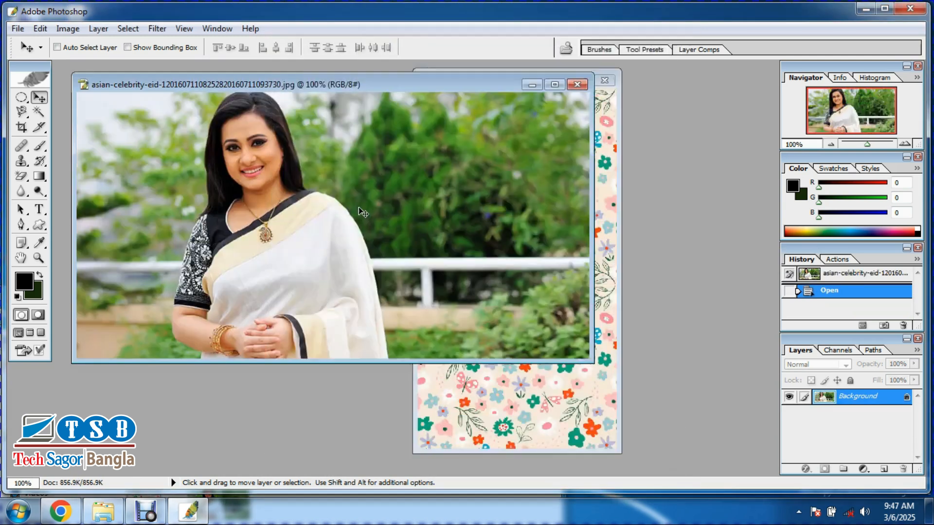
{"action": "scroll", "coordinate": [359, 208], "scroll_direction": "down", "scroll_amount": 3}
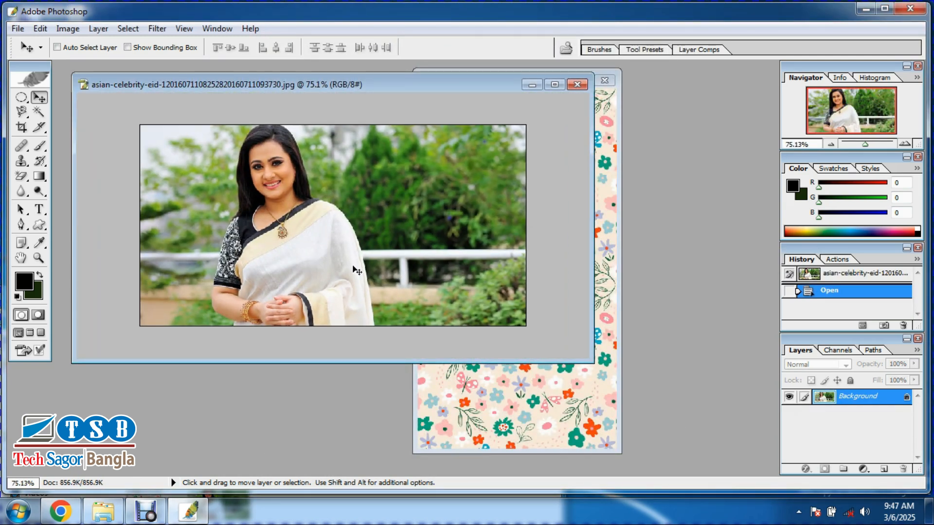
{"action": "scroll", "coordinate": [355, 270], "scroll_direction": "up", "scroll_amount": 2}
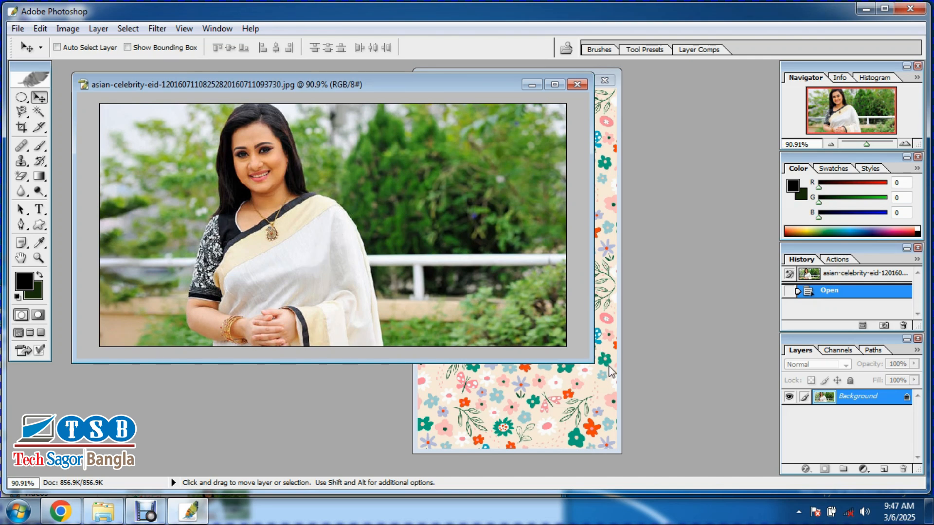
Close the 07.jpg pattern document, leaving the white saree photo open.
{"action": "left_click", "coordinate": [614, 417]}
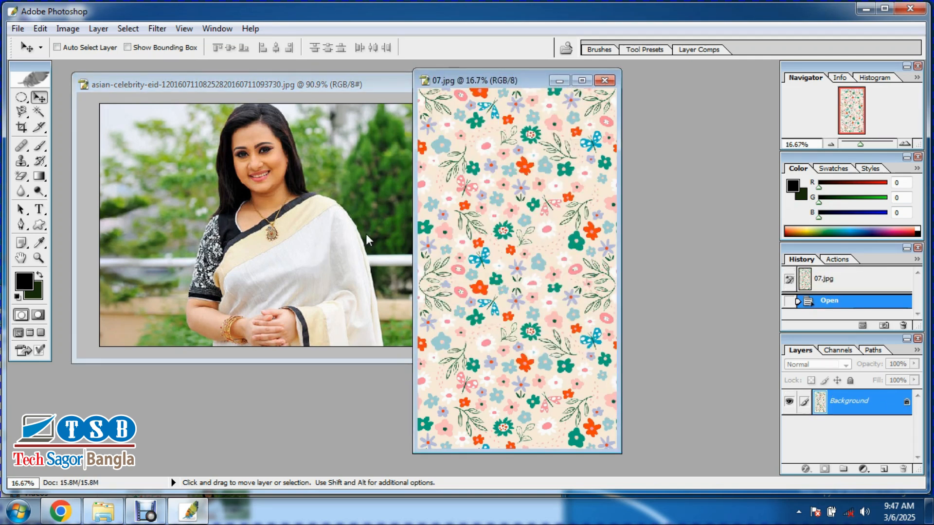
{"action": "left_click", "coordinate": [604, 81]}
{"action": "scroll", "coordinate": [24, 187], "scroll_direction": "up", "scroll_amount": 1}
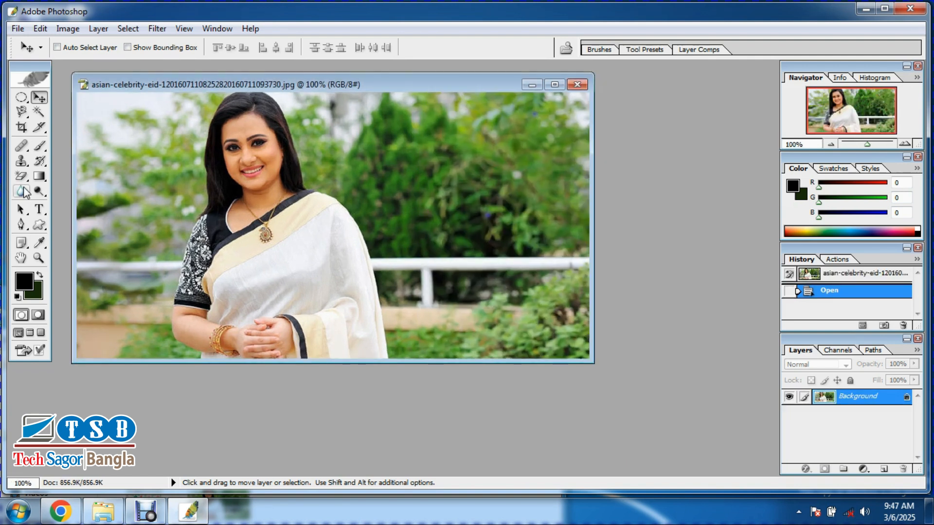
Select the white saree with the Magic Wand and remove the background railing from the selection with the Elliptical Marquee.
{"action": "left_click", "coordinate": [40, 111]}
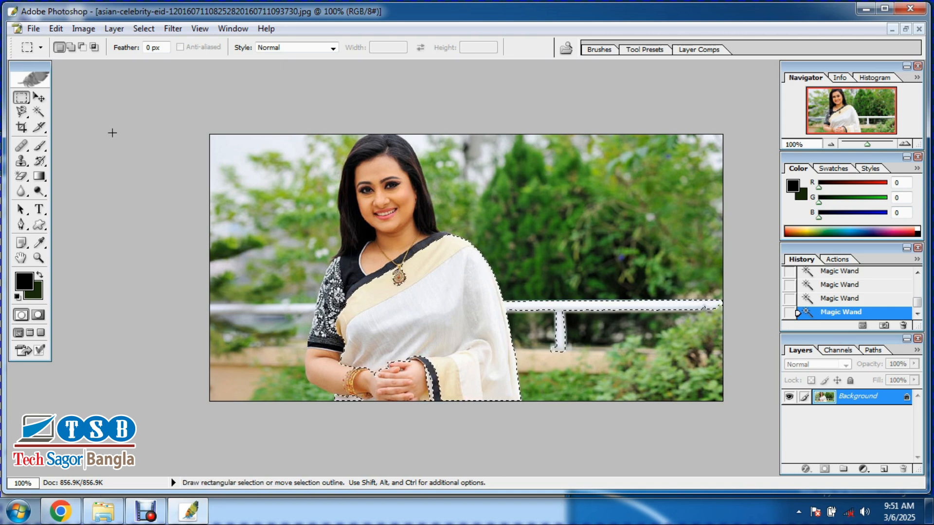
{"action": "left_click", "coordinate": [20, 100]}
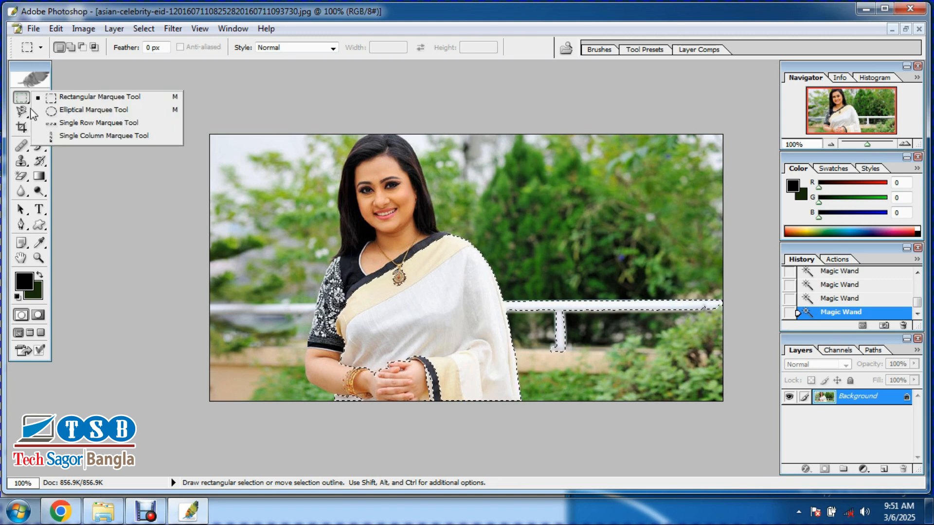
{"action": "left_click", "coordinate": [88, 110]}
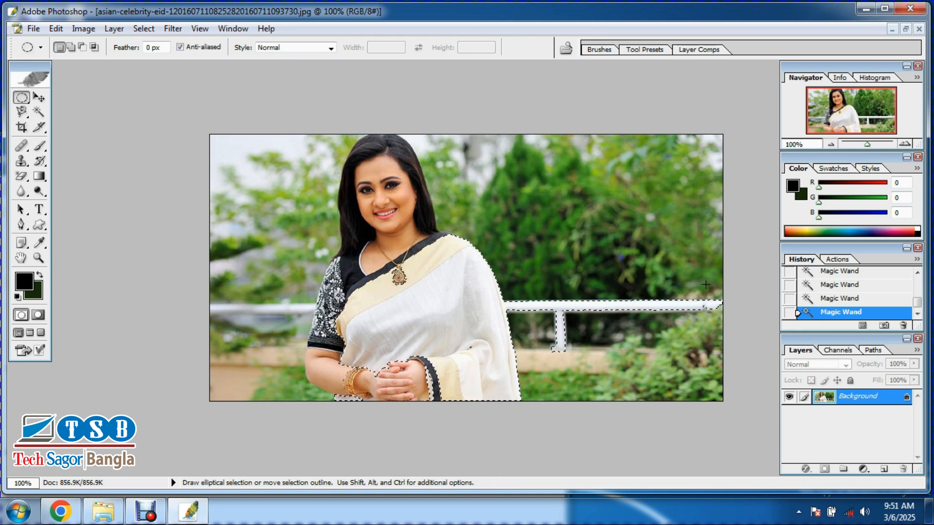
{"action": "left_click_drag", "start_coordinate": [667, 266], "coordinate": [740, 346]}
{"action": "left_click_drag", "start_coordinate": [725, 285], "coordinate": [582, 320]}
{"action": "left_click_drag", "start_coordinate": [559, 357], "coordinate": [533, 406]}
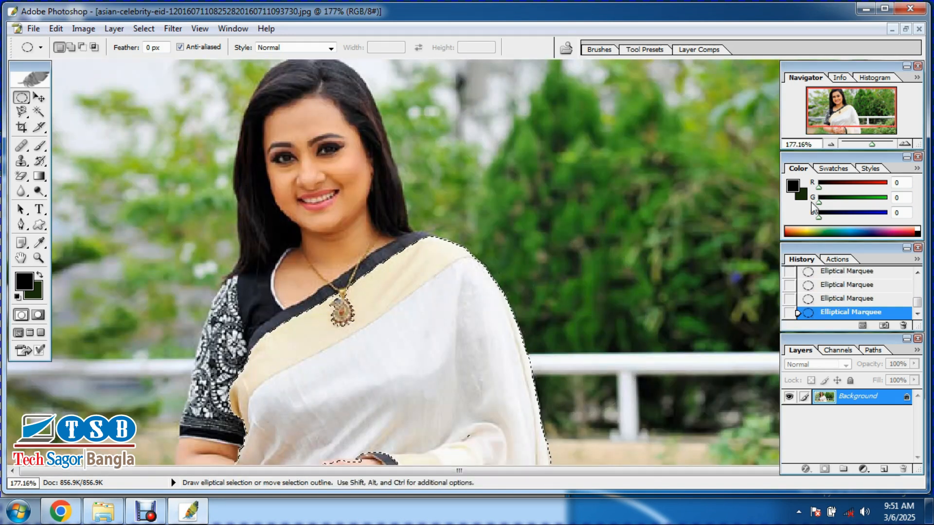
{"action": "left_click", "coordinate": [832, 144]}
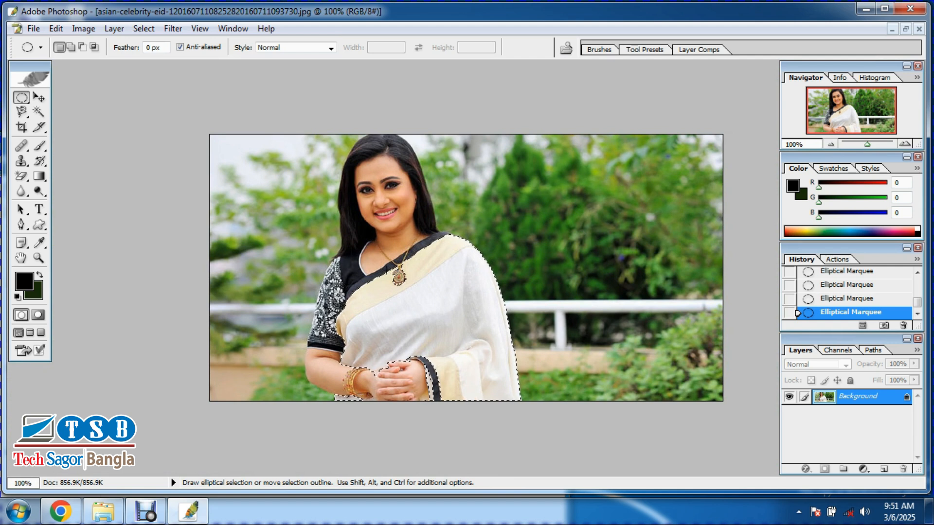
Copy the selected saree onto its own layer.
{"action": "scroll", "coordinate": [499, 294], "scroll_direction": "up", "scroll_amount": 2}
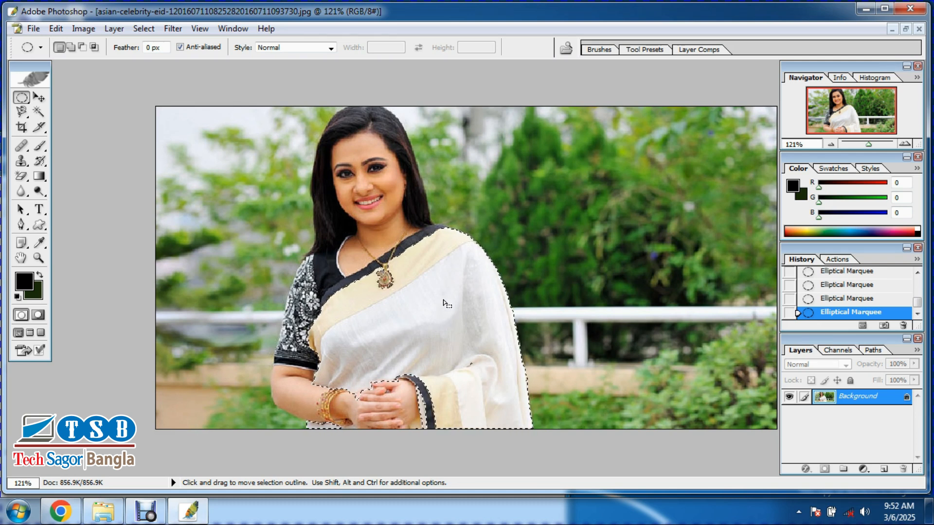
{"action": "key", "text": "ctrl"}
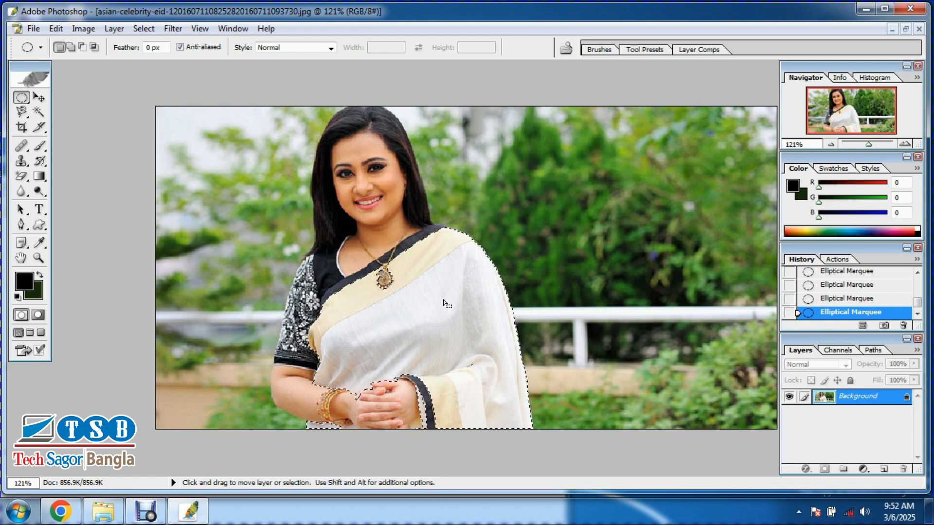
{"action": "key", "text": "ctrl+j"}
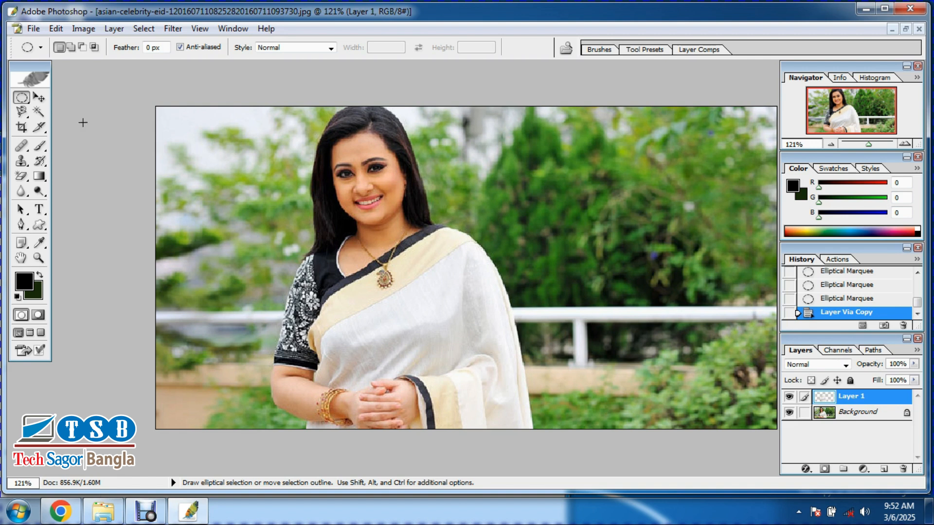
Switch to the Move tool and open the floral pattern image 06.jpg from New folder (14).
{"action": "left_click", "coordinate": [39, 97]}
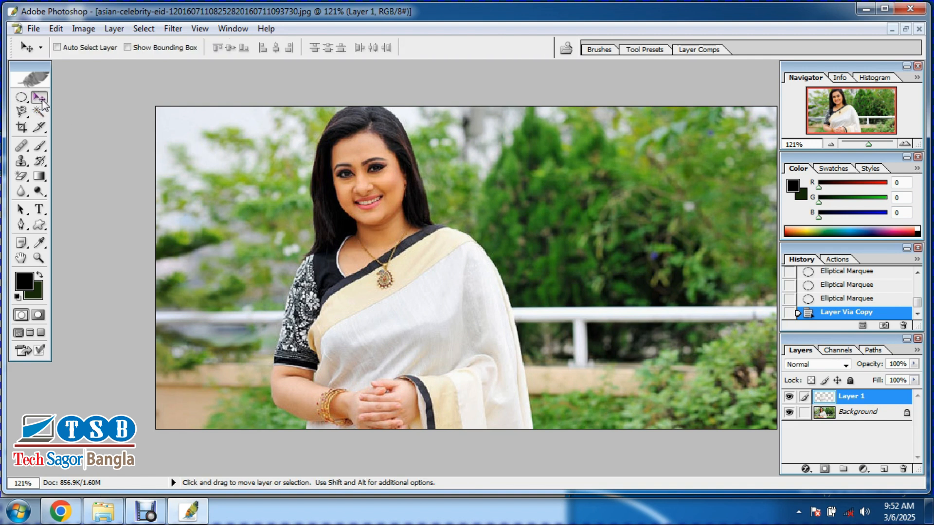
{"action": "left_click", "coordinate": [906, 28]}
{"action": "key", "text": "ctrl+o"}
{"action": "double_click", "coordinate": [379, 170]}
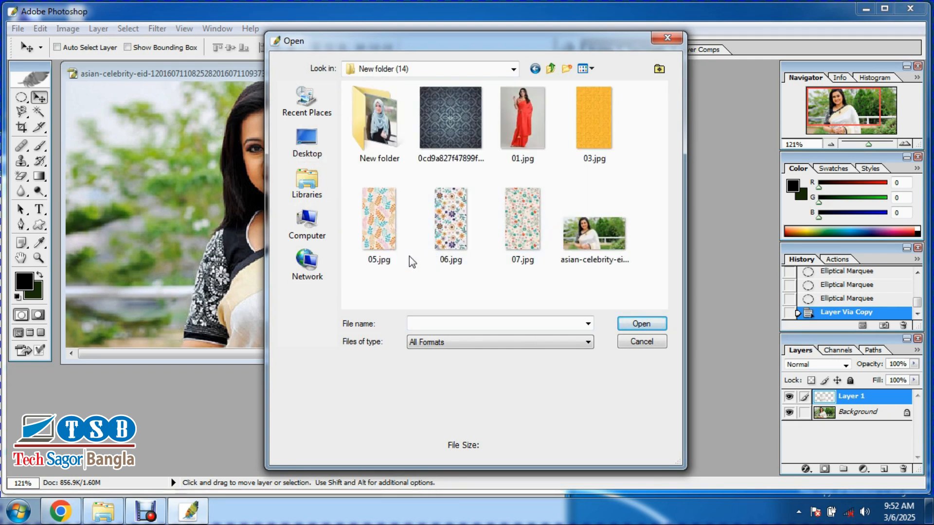
{"action": "double_click", "coordinate": [450, 219]}
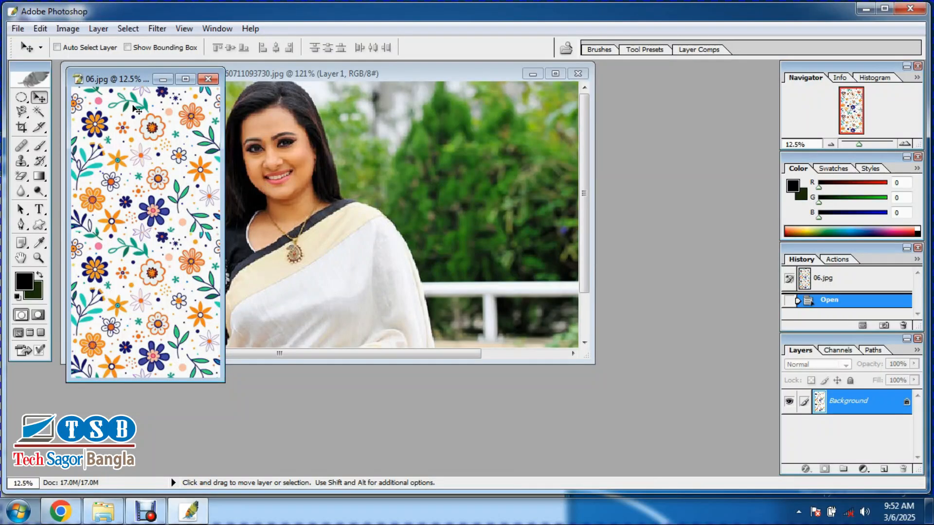
Copy the 06.jpg floral pattern into the white saree photo as a layer above the copied saree.
{"action": "left_click_drag", "start_coordinate": [129, 89], "coordinate": [120, 100]}
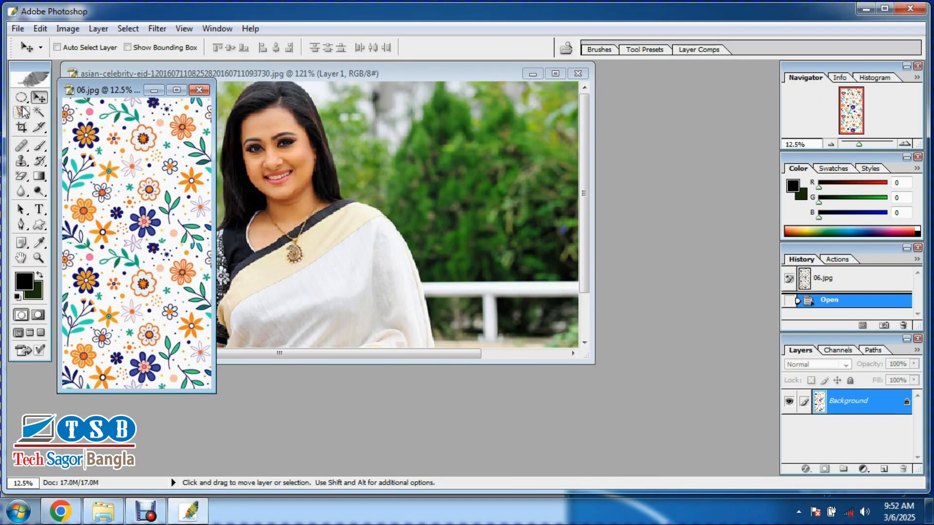
{"action": "left_click_drag", "start_coordinate": [134, 146], "coordinate": [394, 182]}
{"action": "double_click", "coordinate": [416, 72]}
{"action": "scroll", "coordinate": [470, 194], "scroll_direction": "down", "scroll_amount": 3}
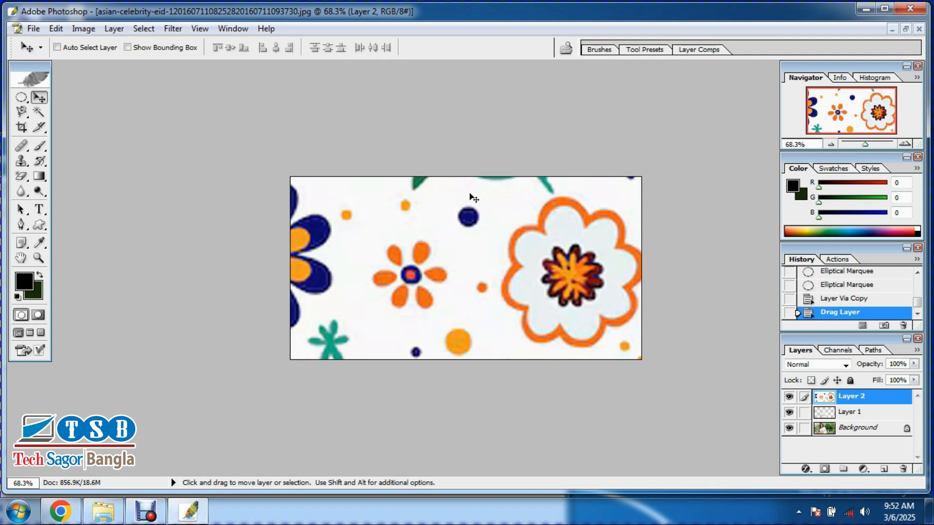
Scale the floral pattern layer to about 16.1% with Free Transform and position it over the saree below the woman's face.
{"action": "key", "text": "ctrl+t"}
{"action": "scroll", "coordinate": [471, 196], "scroll_direction": "down", "scroll_amount": 3}
{"action": "left_click_drag", "start_coordinate": [212, 109], "coordinate": [320, 321]}
{"action": "left_click_drag", "start_coordinate": [428, 413], "coordinate": [411, 268]}
{"action": "left_click_drag", "start_coordinate": [700, 174], "coordinate": [581, 406]}
{"action": "left_click_drag", "start_coordinate": [511, 448], "coordinate": [443, 261]}
{"action": "left_click_drag", "start_coordinate": [513, 223], "coordinate": [482, 280]}
{"action": "left_click_drag", "start_coordinate": [455, 299], "coordinate": [460, 252]}
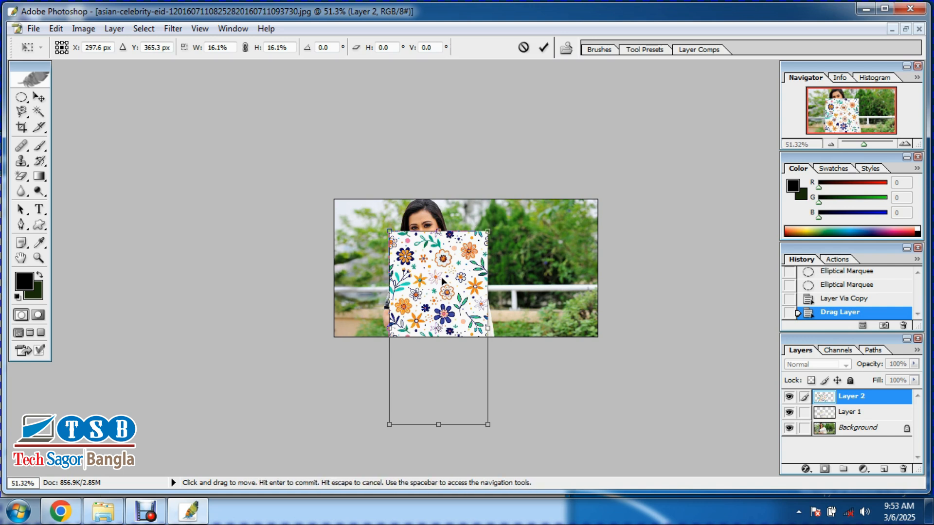
{"action": "key", "text": "Return"}
{"action": "left_click_drag", "start_coordinate": [434, 259], "coordinate": [434, 281]}
{"action": "scroll", "coordinate": [447, 321], "scroll_direction": "down", "scroll_amount": 3}
{"action": "scroll", "coordinate": [448, 323], "scroll_direction": "up", "scroll_amount": 2}
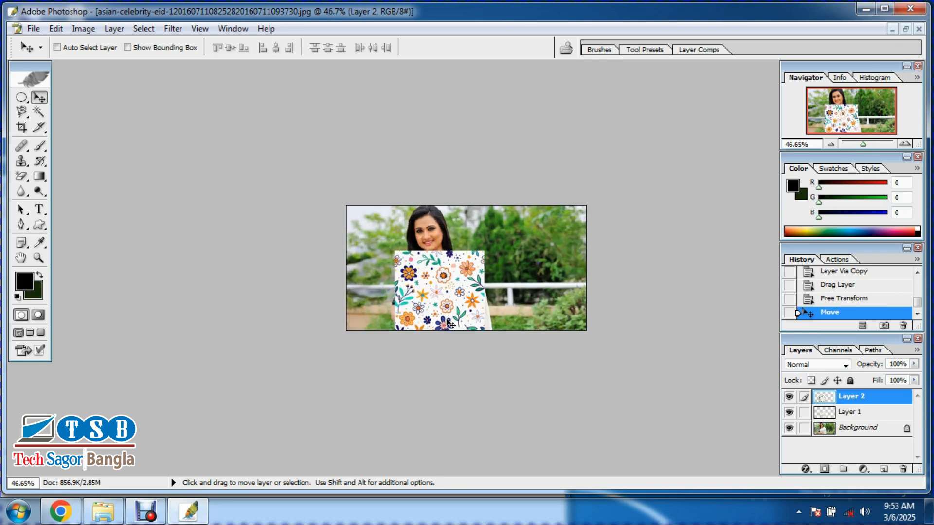
Stretch the floral pattern layer's width to about 114.5% with Free Transform so it spans the whole saree.
{"action": "key", "text": "ctrl+t"}
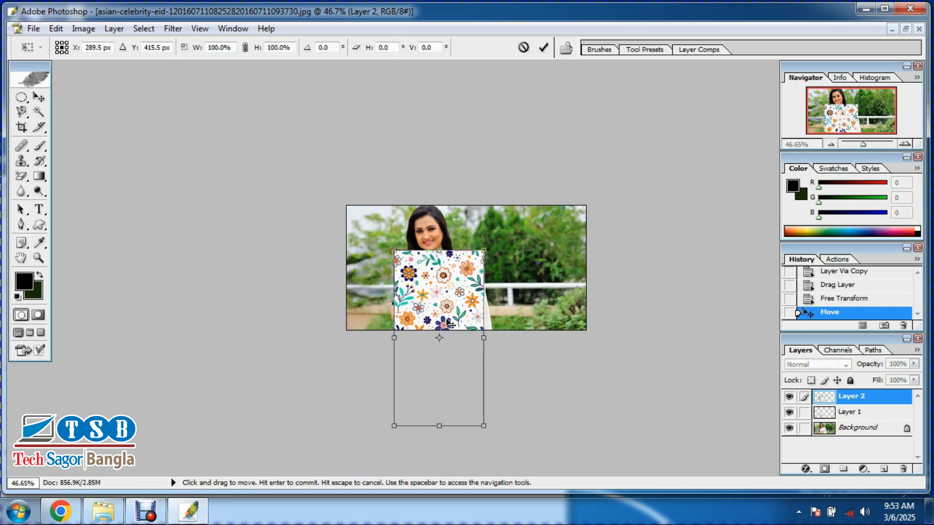
{"action": "left_click_drag", "start_coordinate": [483, 337], "coordinate": [497, 337]}
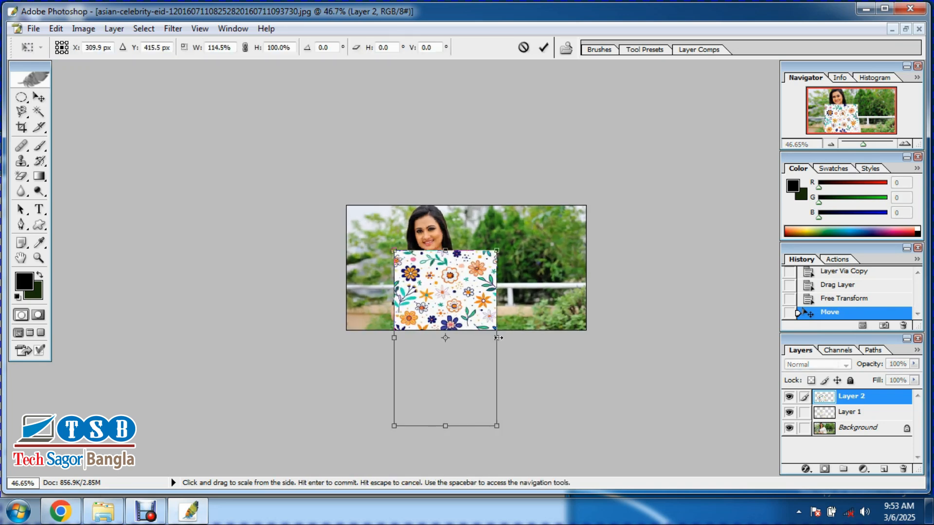
{"action": "scroll", "coordinate": [422, 275], "scroll_direction": "up", "scroll_amount": 2}
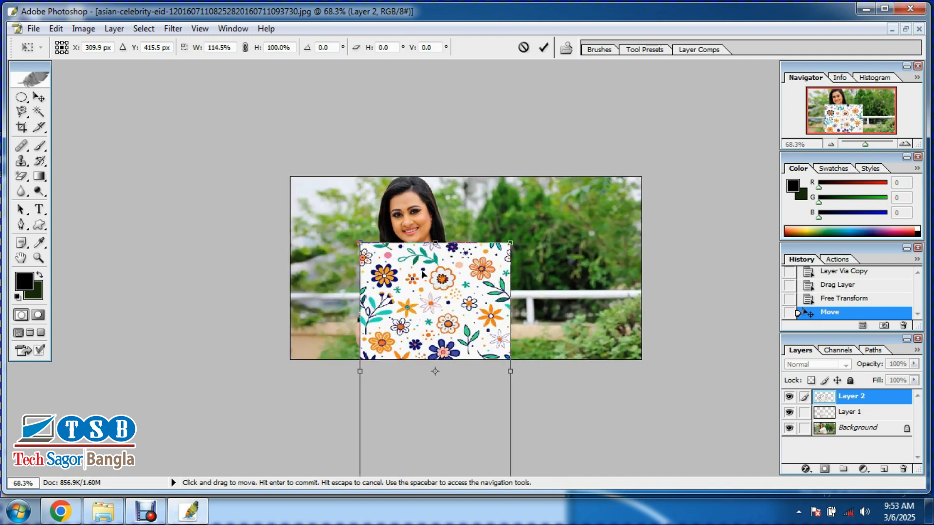
{"action": "scroll", "coordinate": [422, 274], "scroll_direction": "up", "scroll_amount": 1}
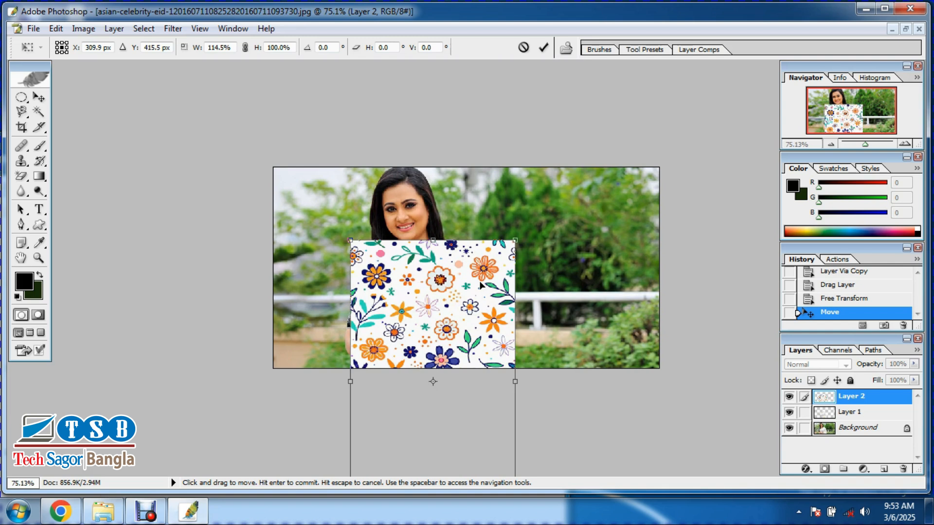
{"action": "key", "text": "Return"}
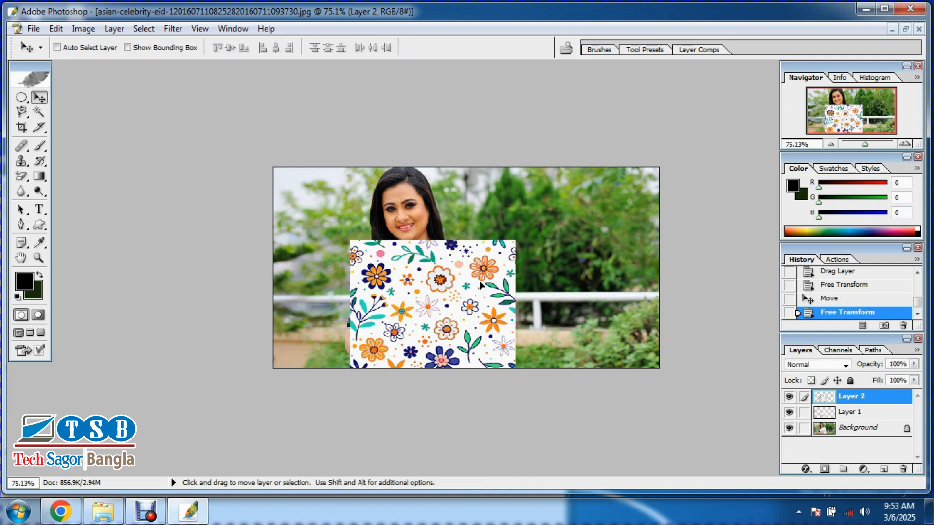
Clip the floral pattern layer to the copied saree layer with a clipping mask.
{"action": "key", "text": "ctrl+alt+g"}
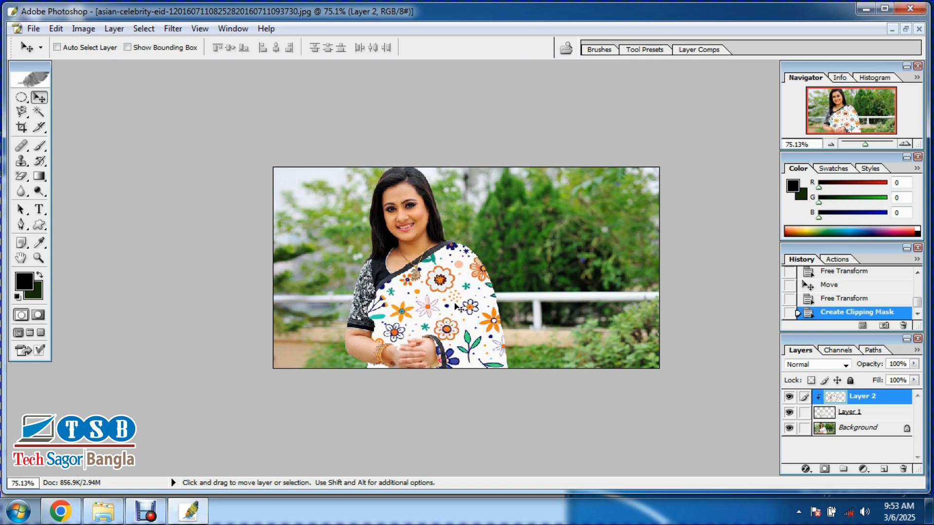
{"action": "key", "text": "ctrl+plus"}
{"action": "scroll", "coordinate": [463, 284], "scroll_direction": "down", "scroll_amount": 1}
{"action": "scroll", "coordinate": [463, 283], "scroll_direction": "up", "scroll_amount": 1}
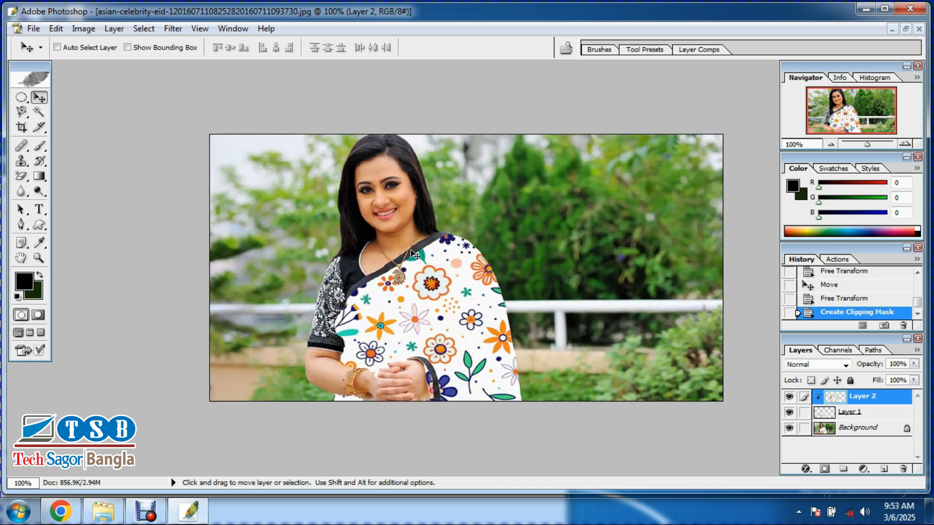
Set the floral pattern layer's blending mode to Multiply.
{"action": "scroll", "coordinate": [481, 292], "scroll_direction": "up", "scroll_amount": 1}
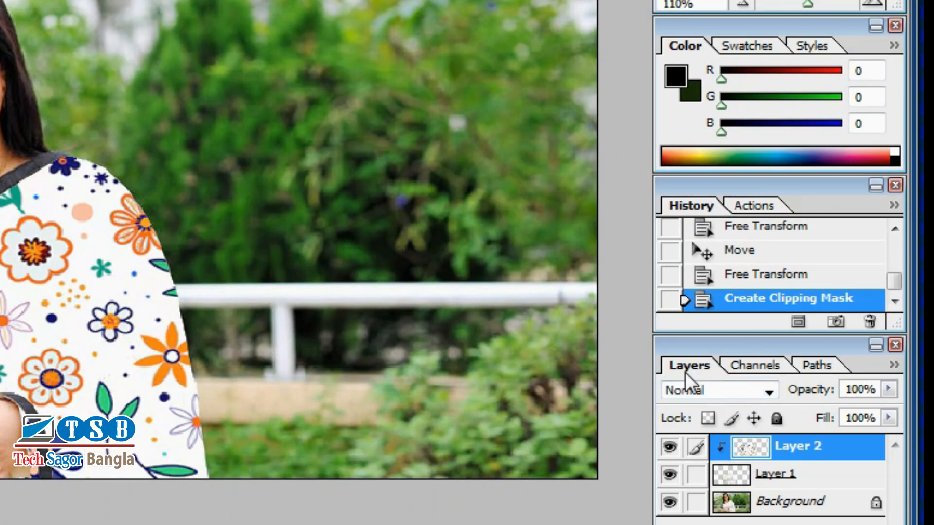
{"action": "left_click", "coordinate": [769, 393]}
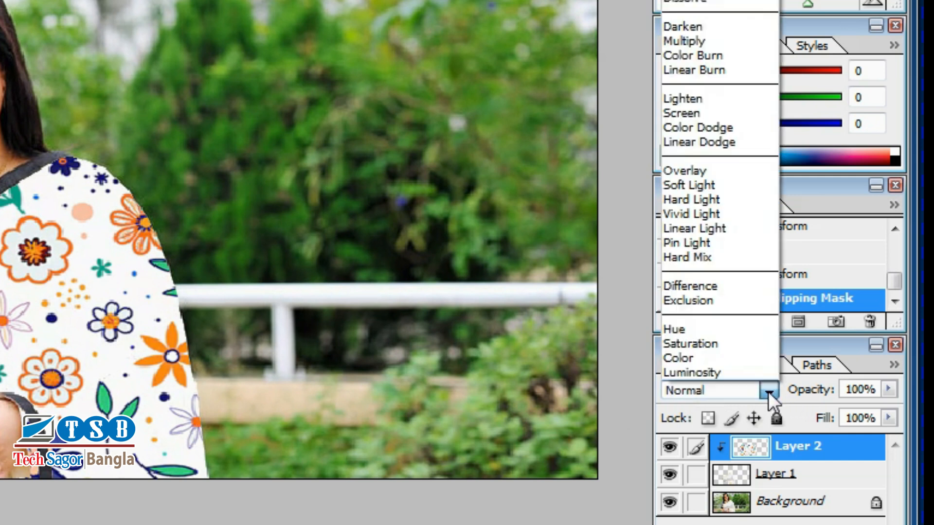
{"action": "left_click", "coordinate": [693, 41]}
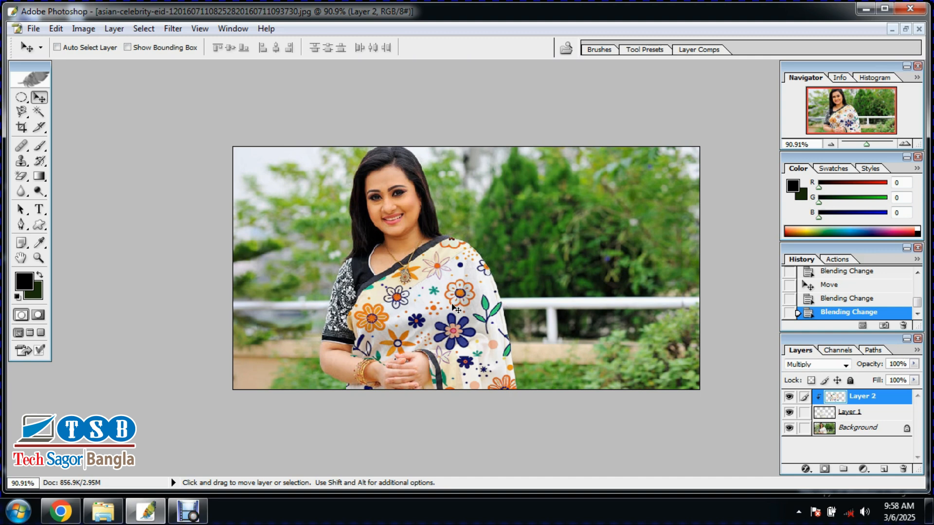
Move the floral pattern slightly upward on the saree and scale it down a little with Free Transform.
{"action": "mouse_move", "coordinate": [465, 310]}
{"action": "left_mouse_down"}
{"action": "mouse_move", "coordinate": [453, 287]}
{"action": "mouse_move", "coordinate": [463, 297]}
{"action": "left_mouse_up"}
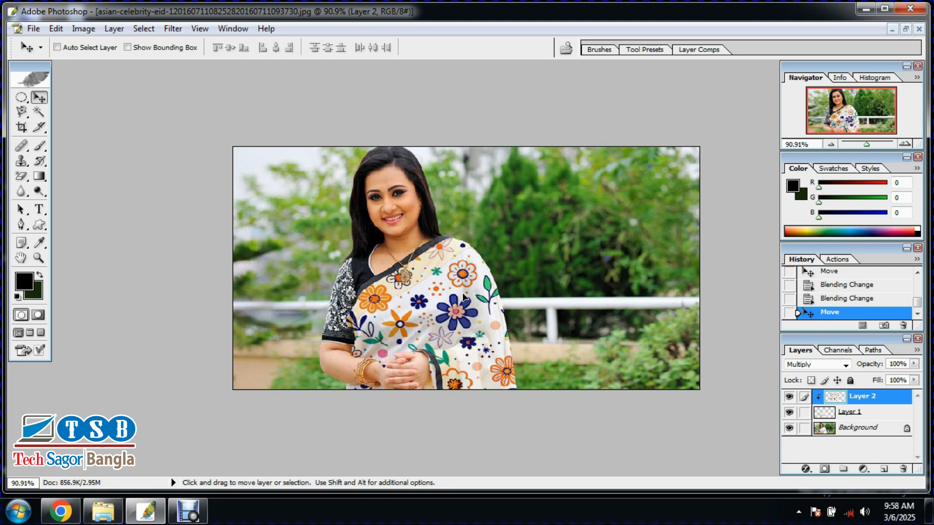
{"action": "key", "text": "ctrl+t"}
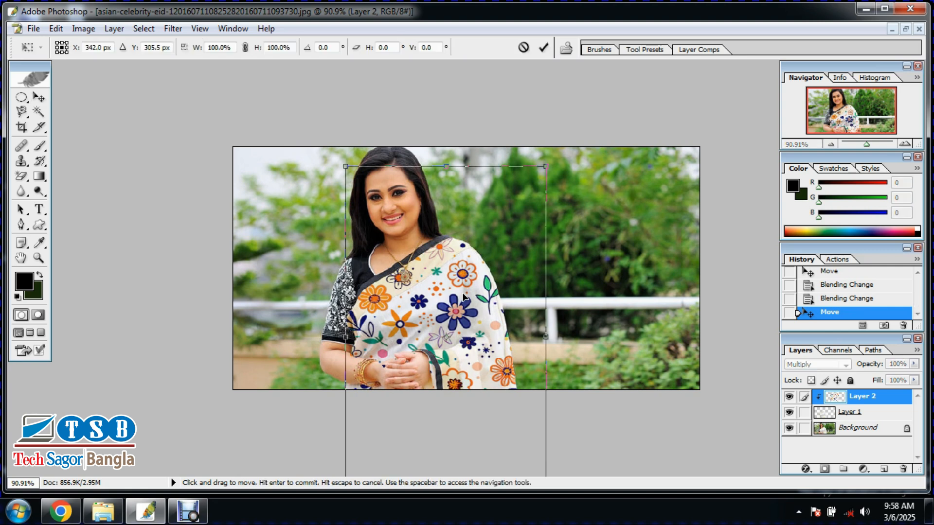
{"action": "left_click_drag", "start_coordinate": [545, 167], "coordinate": [535, 204]}
{"action": "key", "text": "Return"}
{"action": "scroll", "coordinate": [497, 311], "scroll_direction": "up", "scroll_amount": 1}
{"action": "scroll", "coordinate": [497, 311], "scroll_direction": "down", "scroll_amount": 1}
{"action": "scroll", "coordinate": [501, 317], "scroll_direction": "up", "scroll_amount": 3}
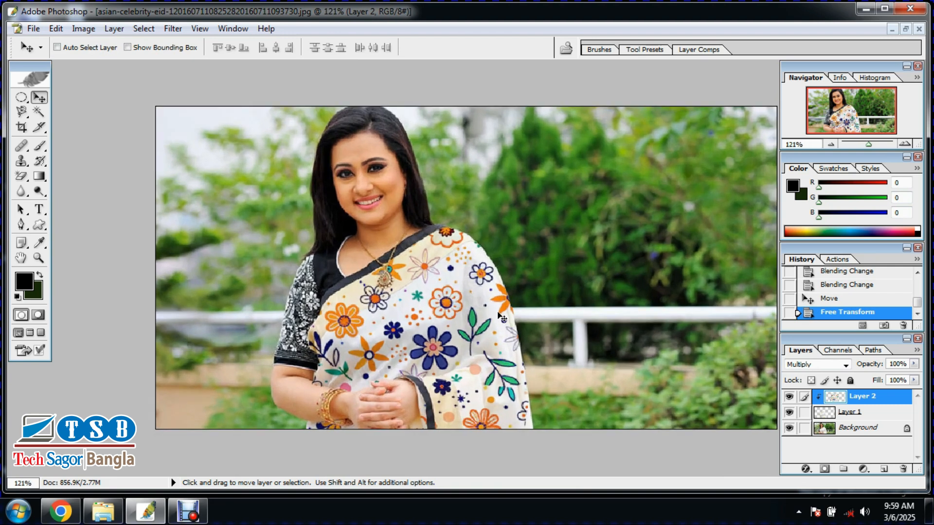
Try the Color and Soft Light blending modes on the floral pattern layer, ending back on Multiply.
{"action": "left_click", "coordinate": [847, 365]}
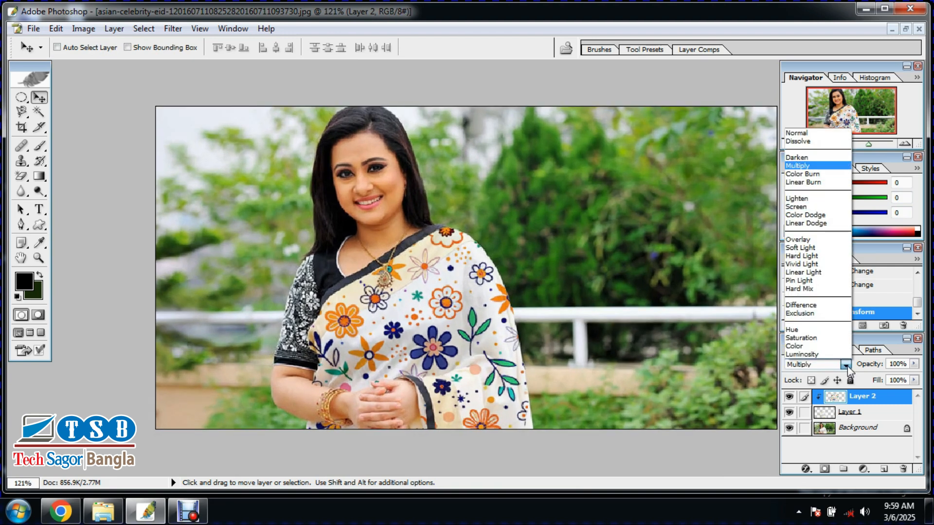
{"action": "left_click", "coordinate": [804, 346]}
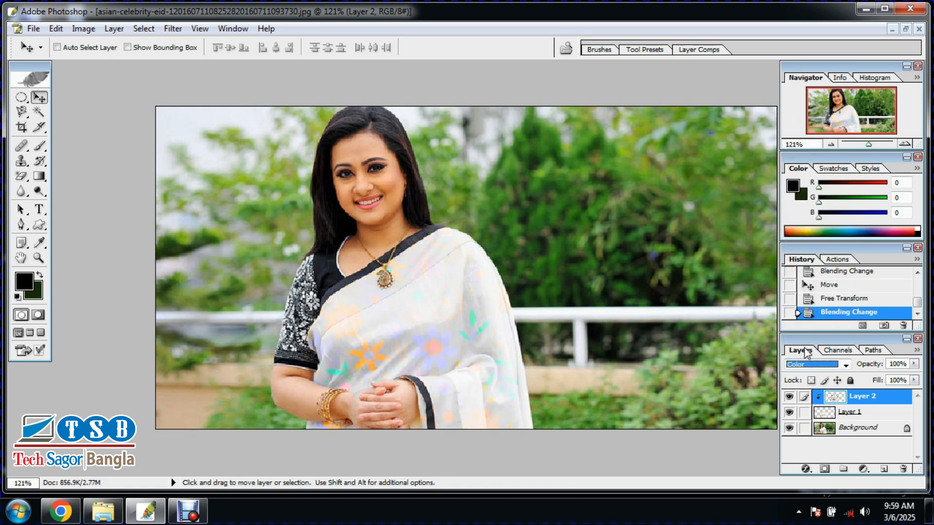
{"action": "left_click", "coordinate": [847, 365]}
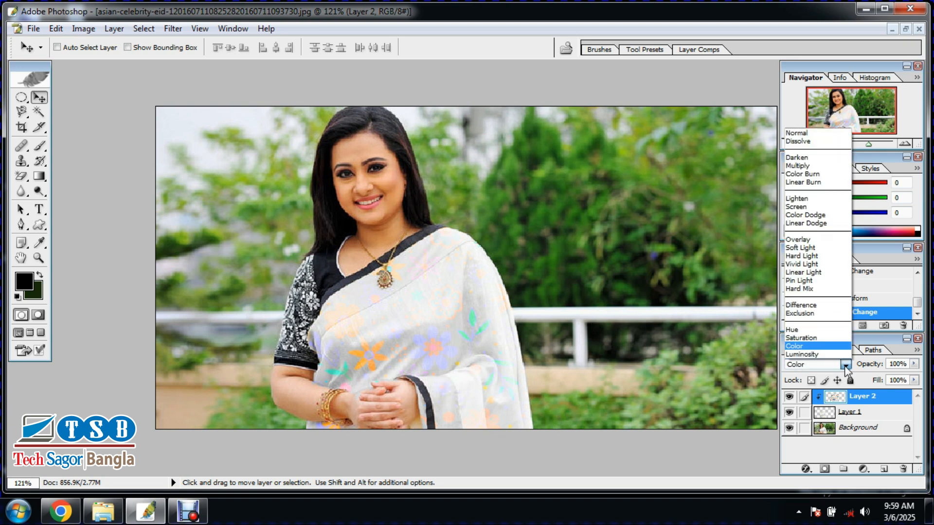
{"action": "left_click", "coordinate": [790, 247]}
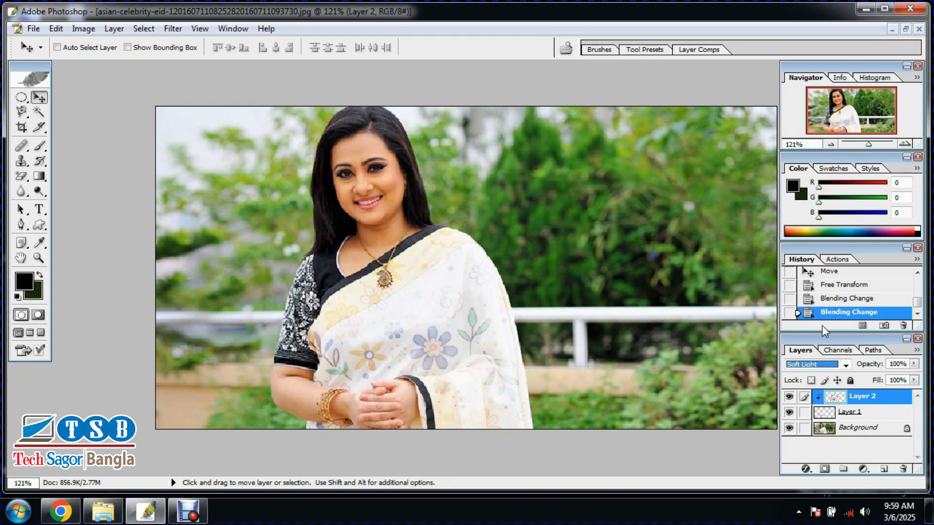
{"action": "left_click", "coordinate": [846, 364]}
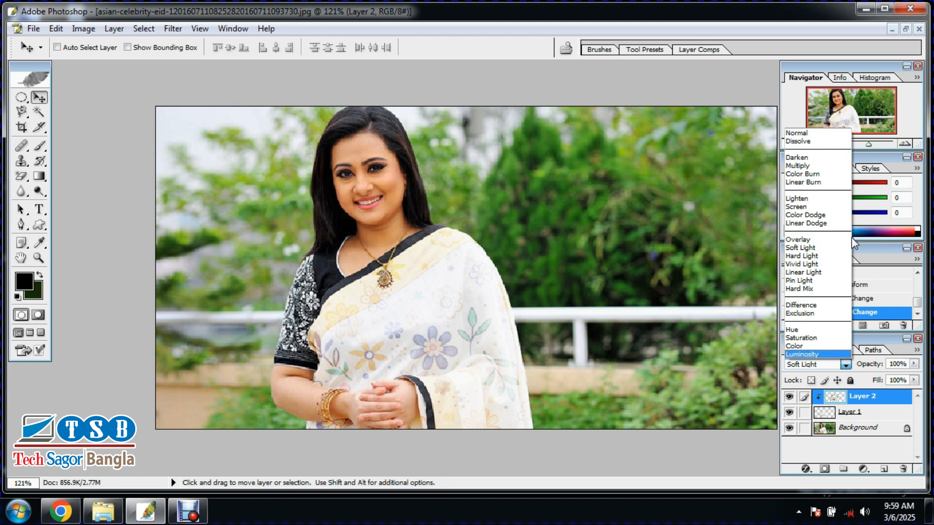
{"action": "left_click", "coordinate": [810, 167]}
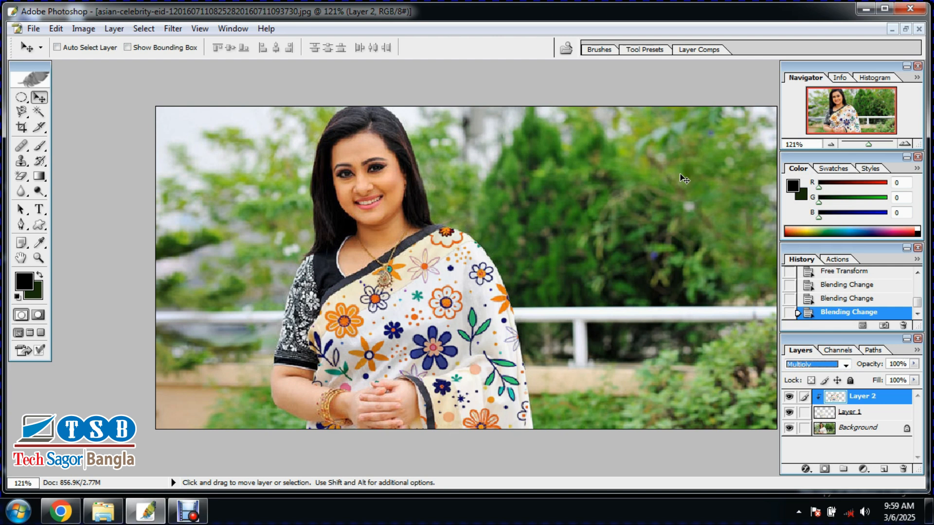
Revert the white saree photo's history to the Layer Via Copy state, keeping the copied saree in its original position.
{"action": "left_click", "coordinate": [905, 29]}
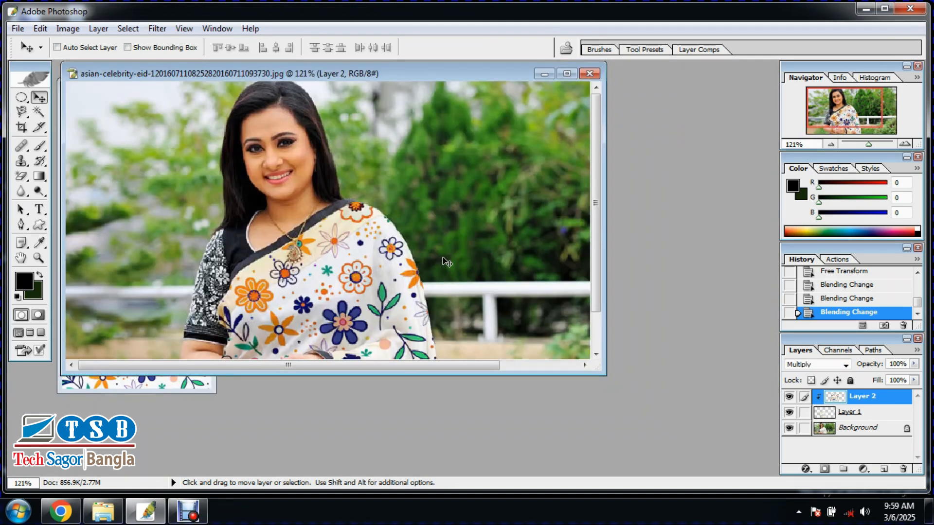
{"action": "scroll", "coordinate": [852, 302], "scroll_direction": "up", "scroll_amount": 2}
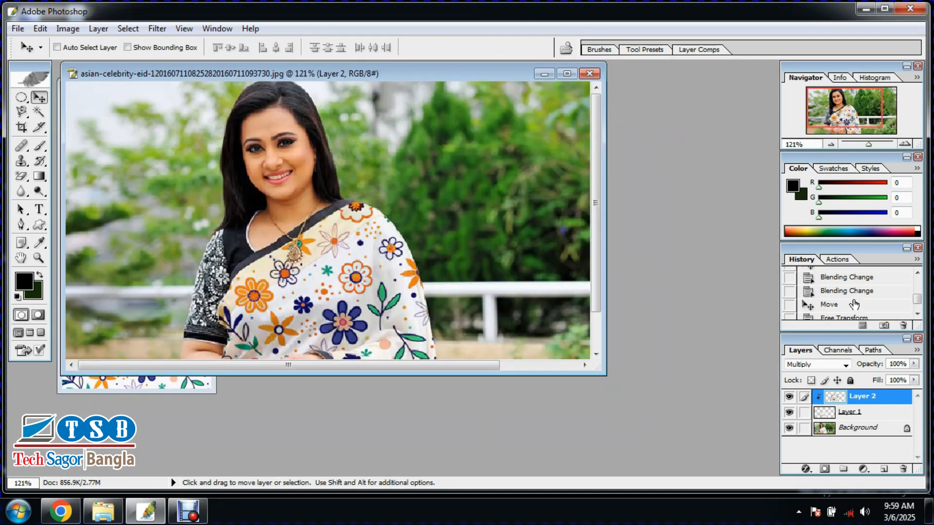
{"action": "left_click", "coordinate": [855, 304]}
{"action": "scroll", "coordinate": [855, 303], "scroll_direction": "down", "scroll_amount": 3}
{"action": "scroll", "coordinate": [854, 303], "scroll_direction": "down", "scroll_amount": 3}
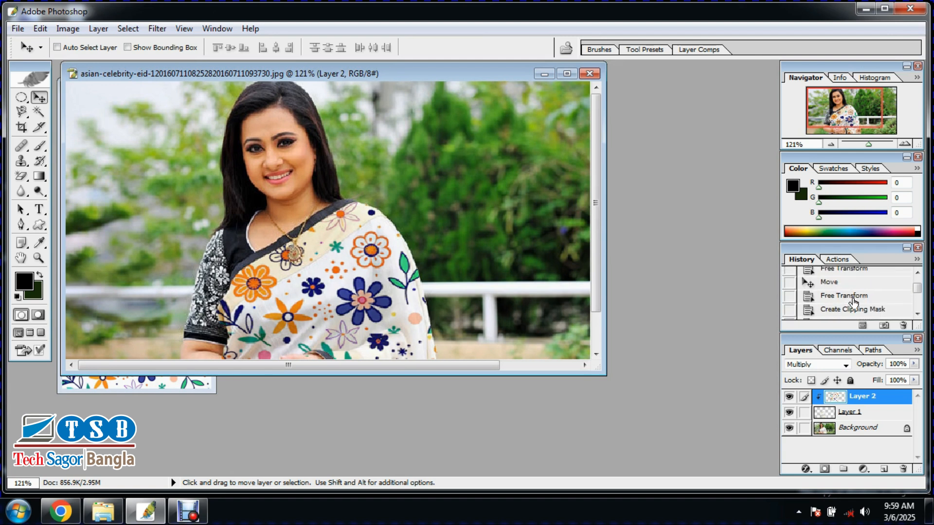
{"action": "scroll", "coordinate": [854, 302], "scroll_direction": "up", "scroll_amount": 5}
{"action": "left_click", "coordinate": [849, 288]}
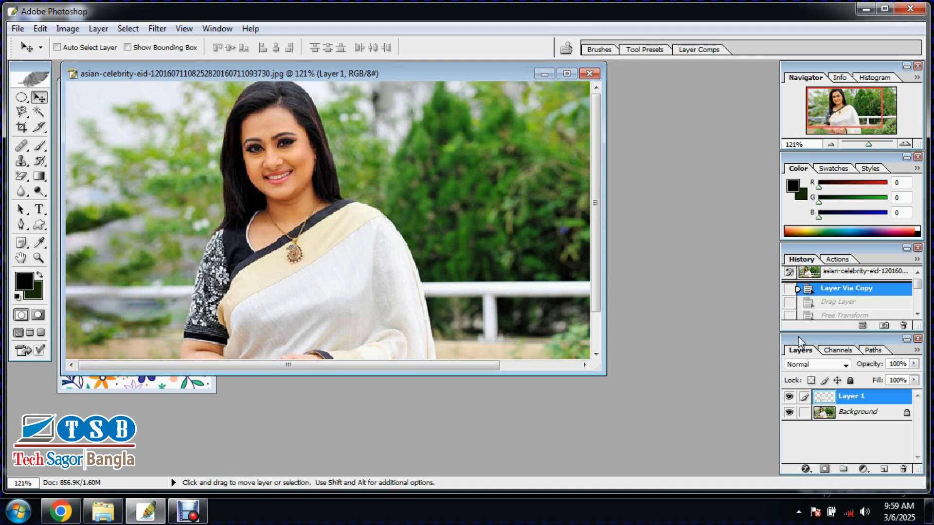
{"action": "left_click_drag", "start_coordinate": [354, 281], "coordinate": [377, 284]}
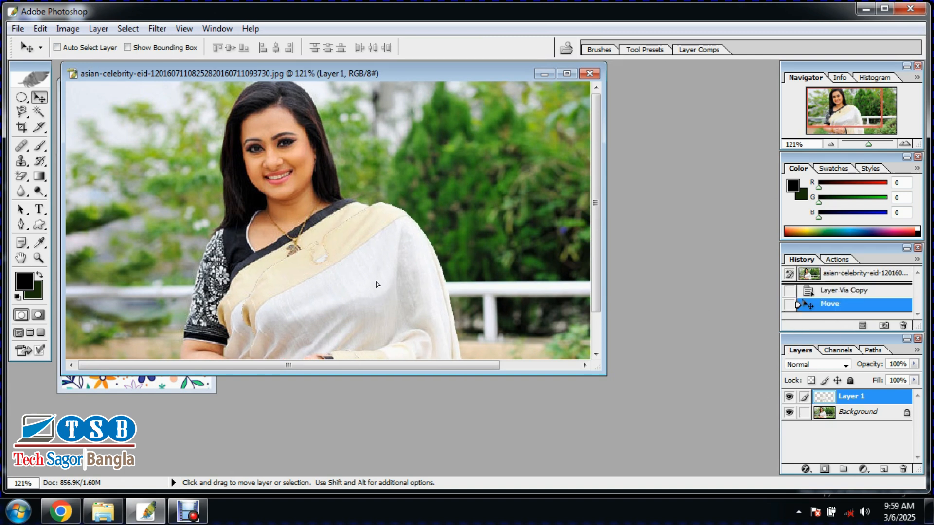
{"action": "key", "text": "ctrl+z"}
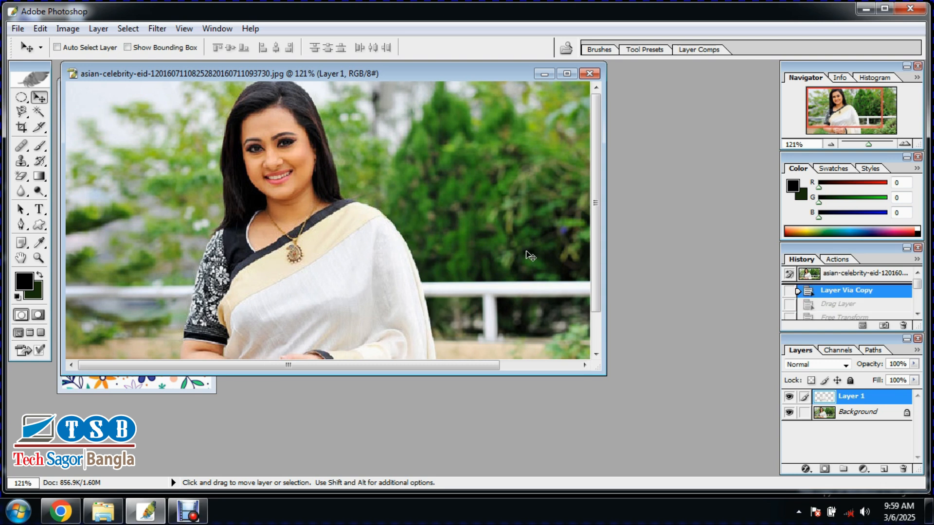
Open 03.jpg from New folder (14) and copy its orange paisley pattern into the white saree photo as a new layer.
{"action": "key", "text": "ctrl+o"}
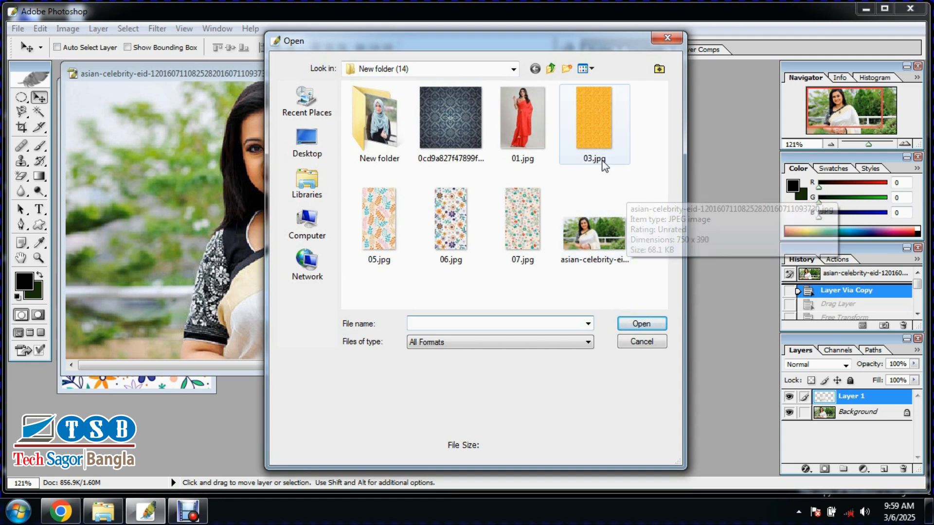
{"action": "left_click", "coordinate": [604, 138]}
{"action": "left_click", "coordinate": [627, 324]}
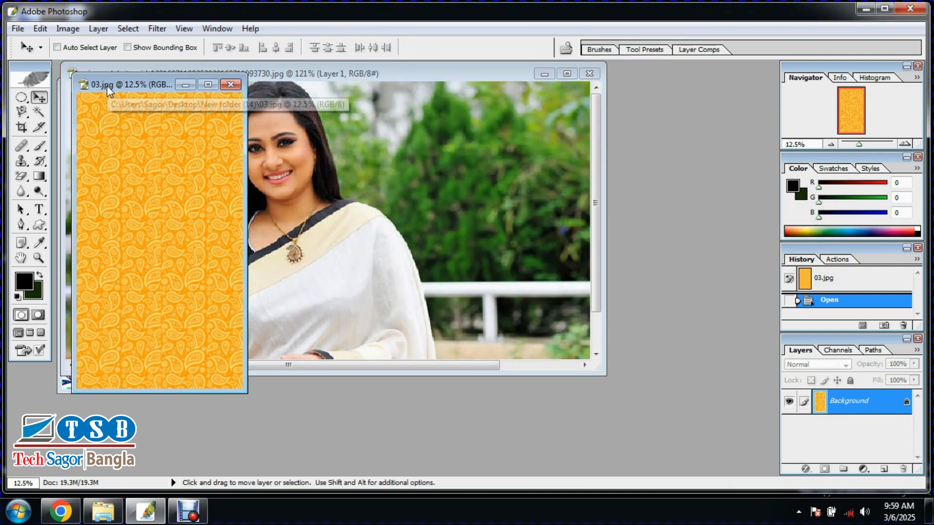
{"action": "left_click_drag", "start_coordinate": [108, 86], "coordinate": [99, 87]}
{"action": "left_click_drag", "start_coordinate": [139, 193], "coordinate": [274, 235]}
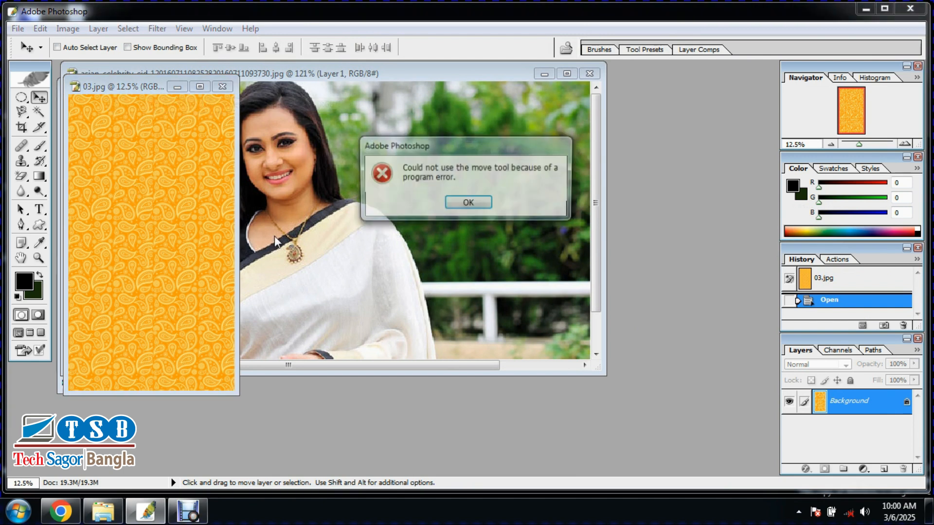
{"action": "left_click", "coordinate": [477, 206]}
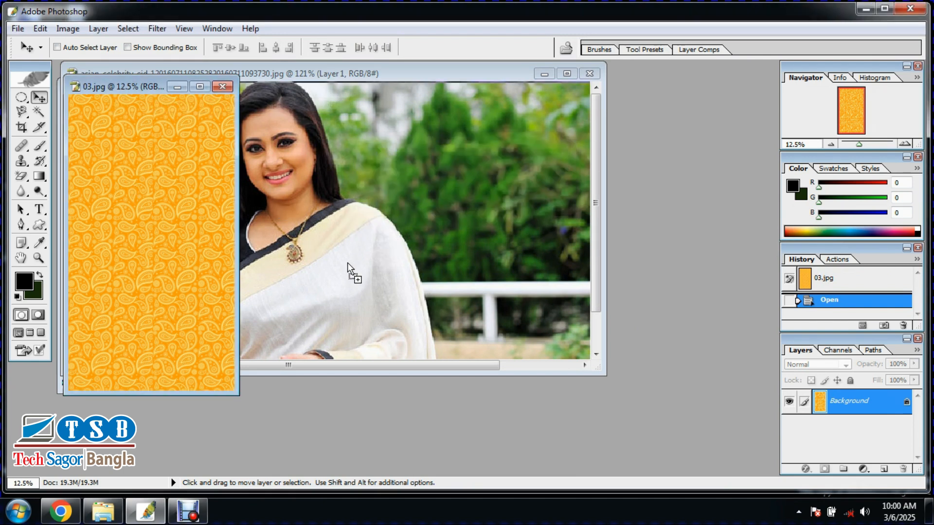
{"action": "left_click_drag", "start_coordinate": [348, 262], "coordinate": [348, 263]}
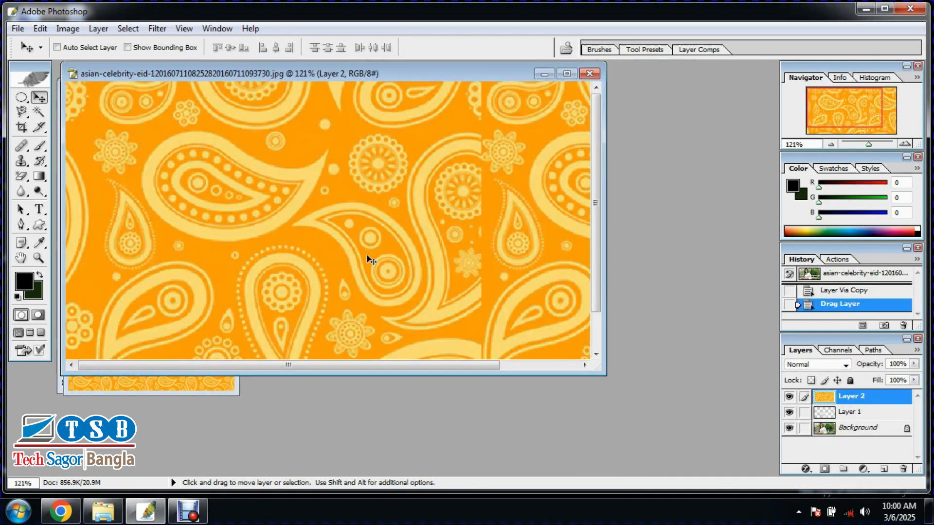
Scale the paisley pattern layer to about 18.8% with Free Transform and position it over the whole saree.
{"action": "double_click", "coordinate": [422, 72]}
{"action": "scroll", "coordinate": [444, 209], "scroll_direction": "down", "scroll_amount": 3}
{"action": "scroll", "coordinate": [444, 209], "scroll_direction": "down", "scroll_amount": 1}
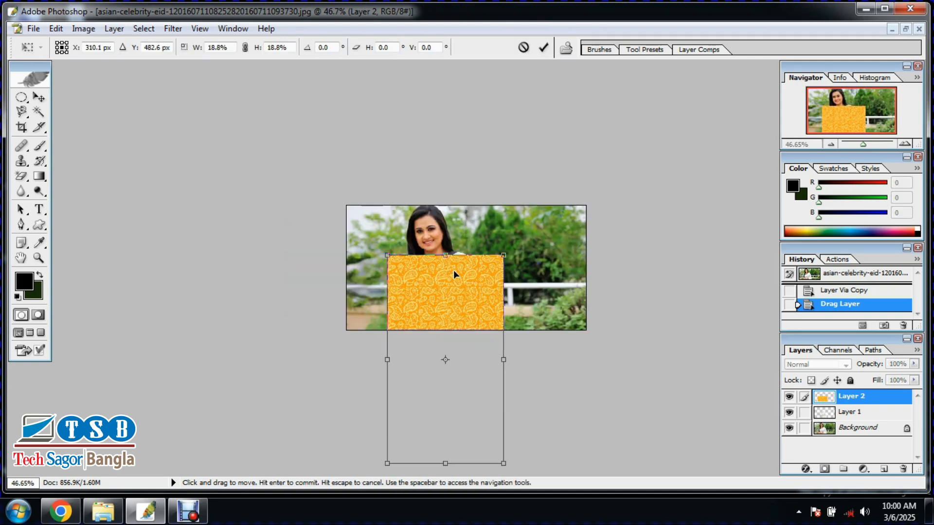
{"action": "scroll", "coordinate": [453, 270], "scroll_direction": "up", "scroll_amount": 5}
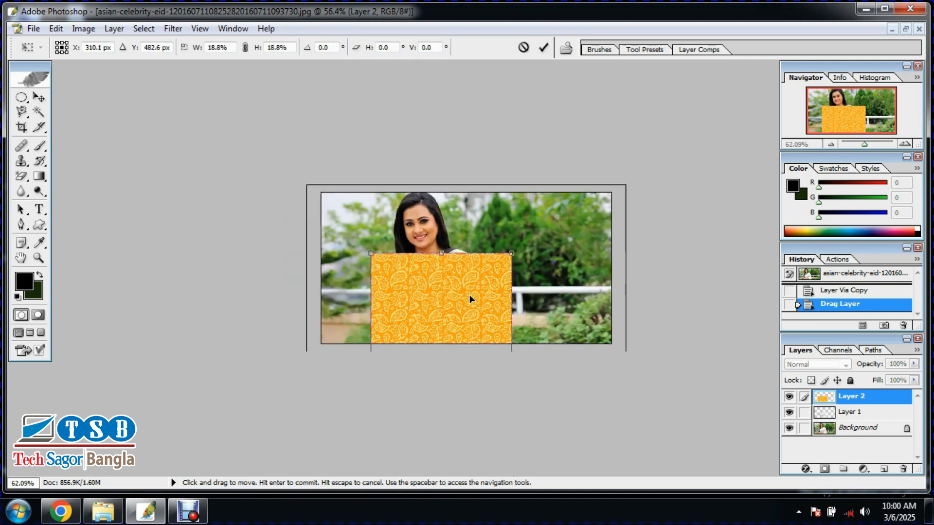
{"action": "left_click_drag", "start_coordinate": [446, 291], "coordinate": [451, 285]}
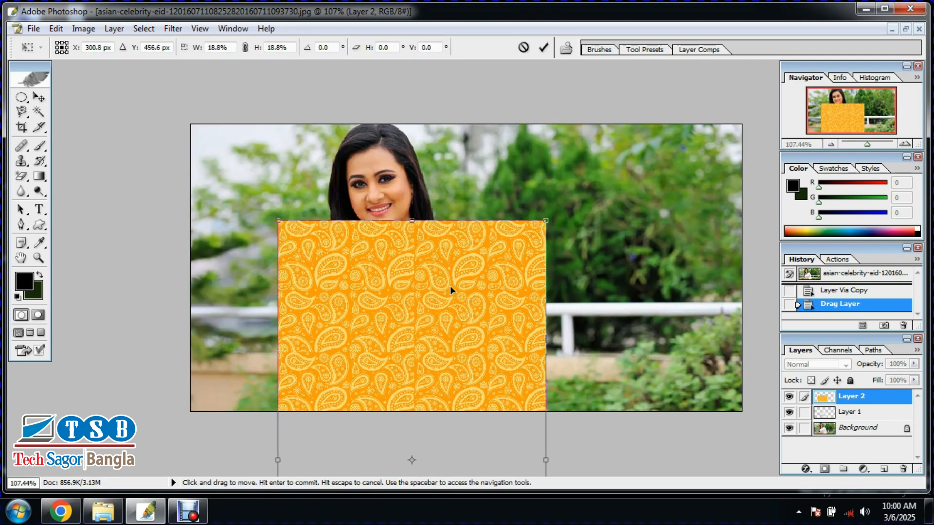
{"action": "key", "text": "Return"}
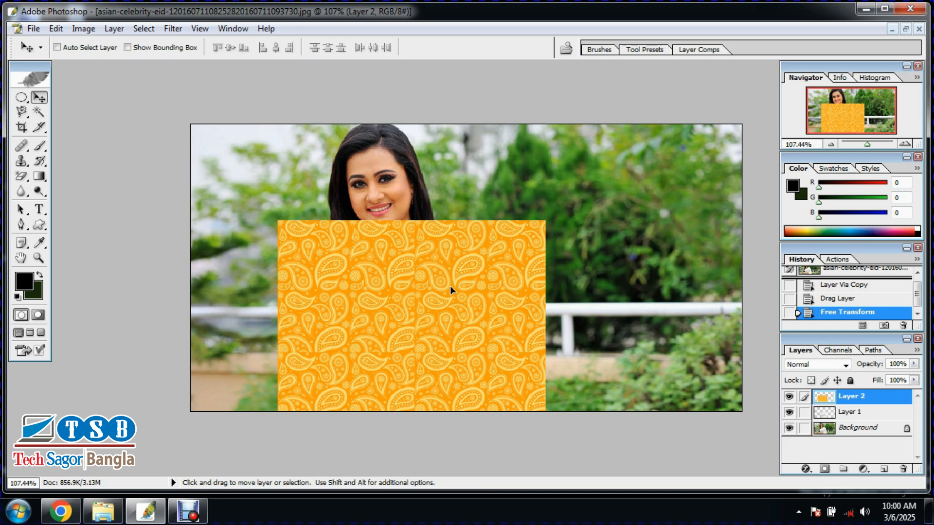
Clip the paisley pattern layer to the copied saree layer and set its blending mode to Multiply.
{"action": "key", "text": "ctrl+alt+g"}
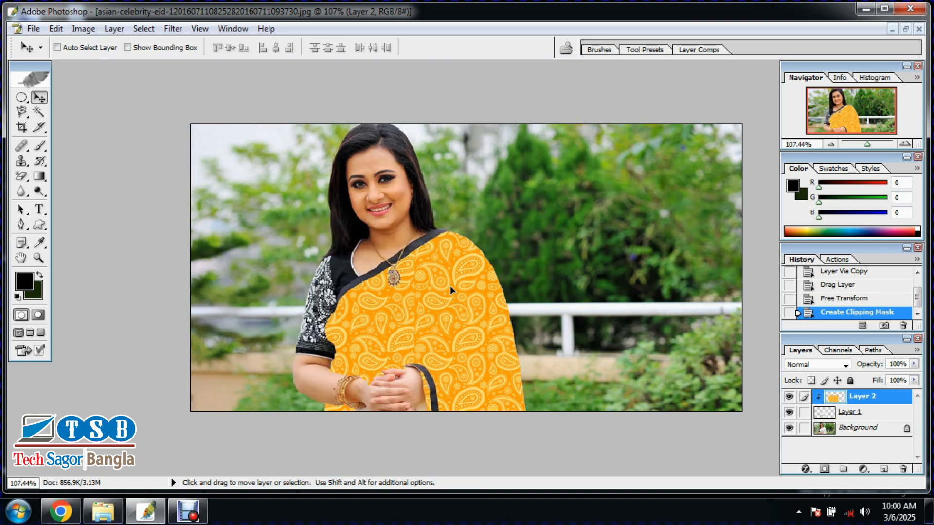
{"action": "scroll", "coordinate": [450, 285], "scroll_direction": "up", "scroll_amount": 2}
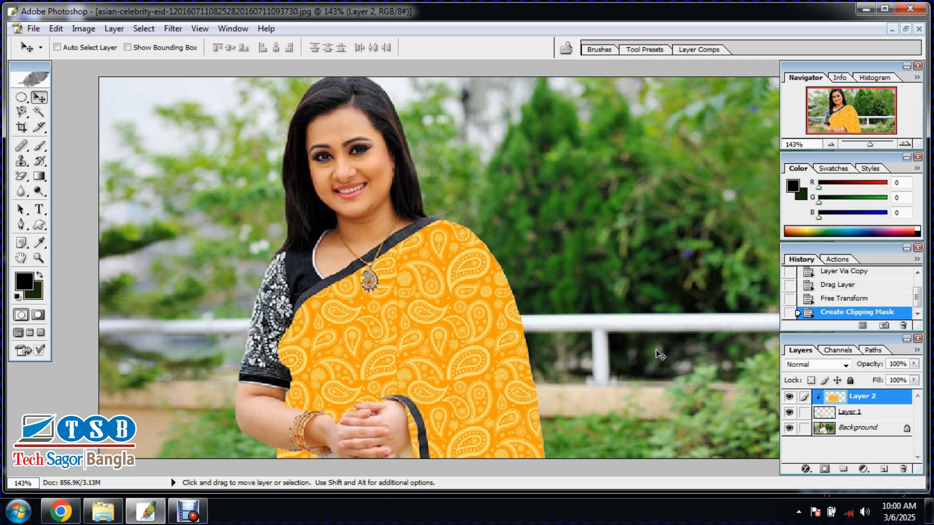
{"action": "left_click", "coordinate": [847, 365]}
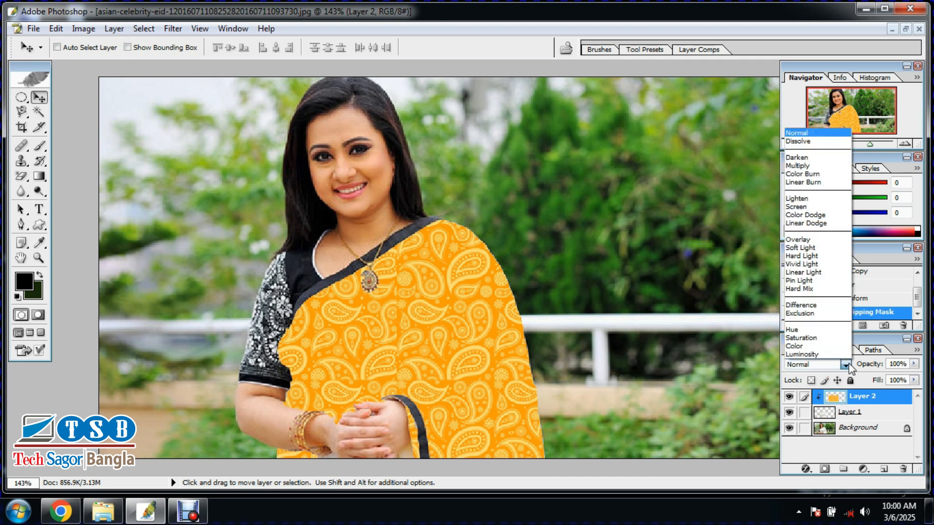
{"action": "left_click", "coordinate": [813, 165]}
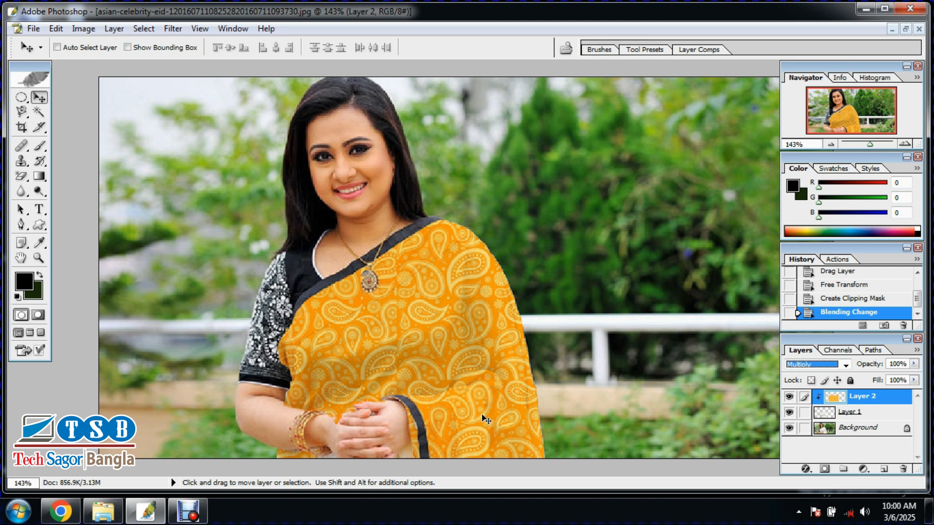
Cycle through other blending modes such as Color Burn on the paisley pattern layer, ending back on Multiply.
{"action": "scroll", "coordinate": [469, 363], "scroll_direction": "up", "scroll_amount": 2}
{"action": "scroll", "coordinate": [468, 362], "scroll_direction": "down", "scroll_amount": 3}
{"action": "scroll", "coordinate": [468, 363], "scroll_direction": "up", "scroll_amount": 2}
{"action": "scroll", "coordinate": [468, 363], "scroll_direction": "down", "scroll_amount": 2}
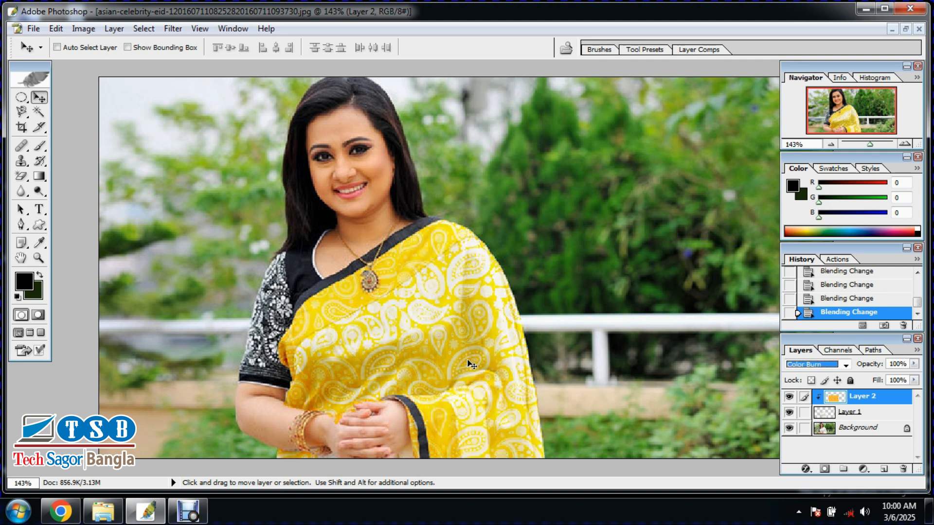
{"action": "scroll", "coordinate": [471, 364], "scroll_direction": "up", "scroll_amount": 2}
{"action": "scroll", "coordinate": [471, 364], "scroll_direction": "down", "scroll_amount": 1}
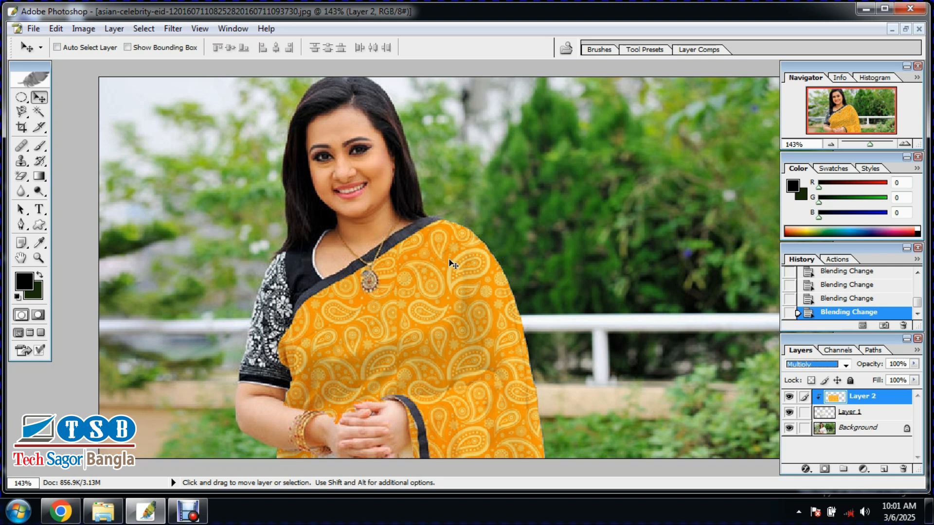
{"action": "left_click", "coordinate": [415, 12]}
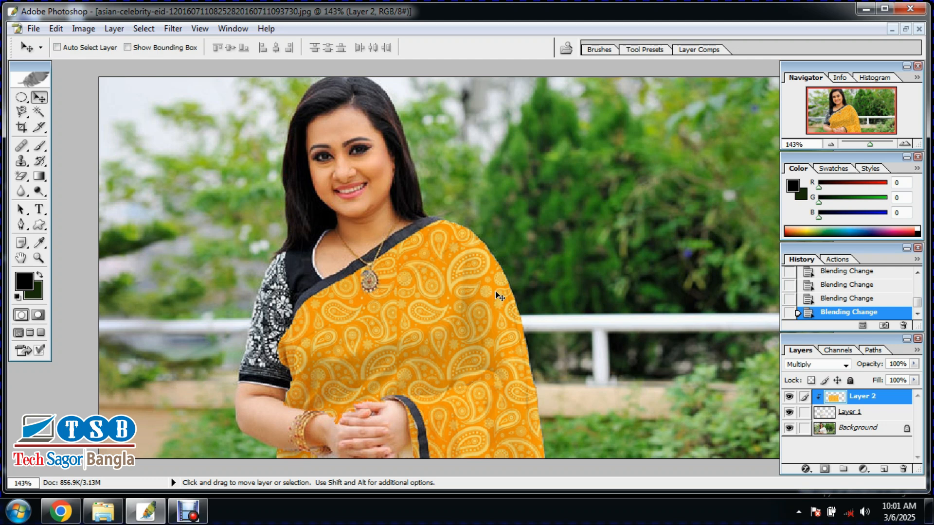
Save the paisley saree photo to the Desktop as a JPEG copy, keeping the suggested file name.
{"action": "key", "text": "ctrl+0"}
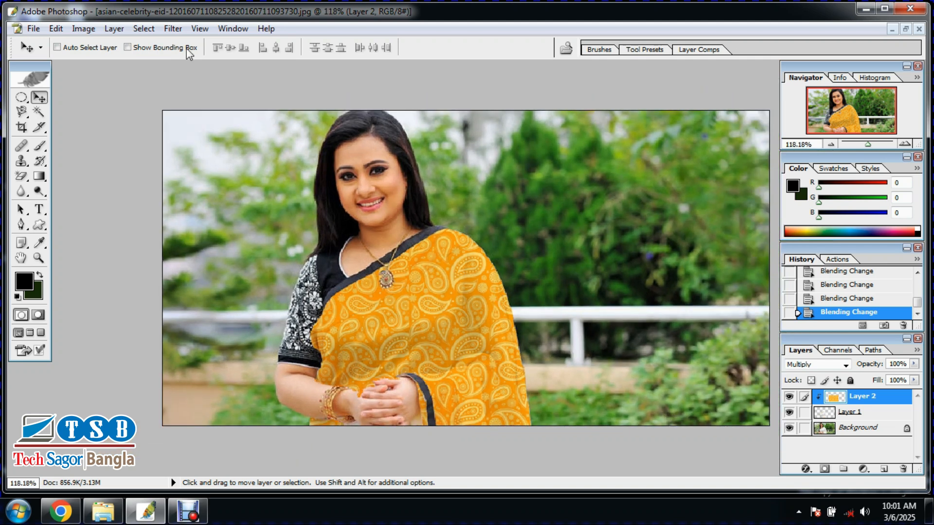
{"action": "left_click", "coordinate": [42, 30]}
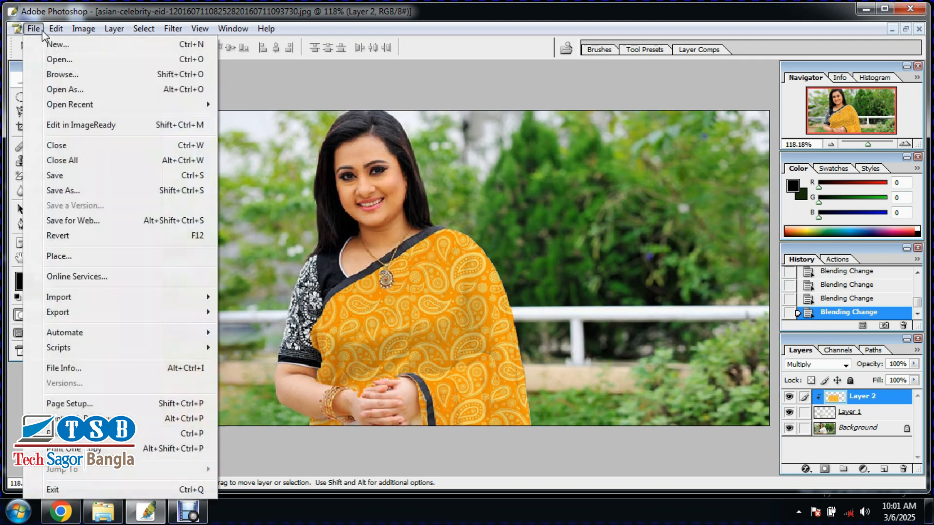
{"action": "left_click", "coordinate": [94, 191]}
{"action": "left_click", "coordinate": [311, 143]}
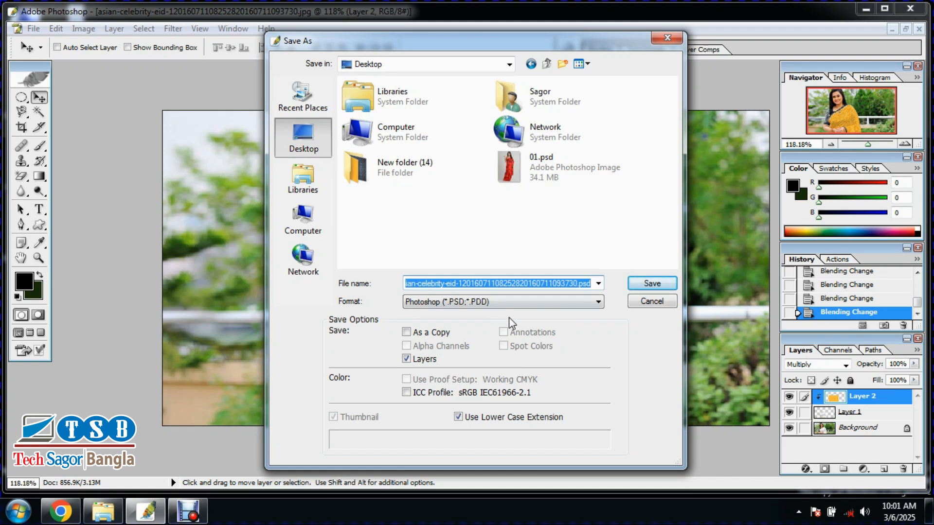
{"action": "left_click", "coordinate": [510, 302]}
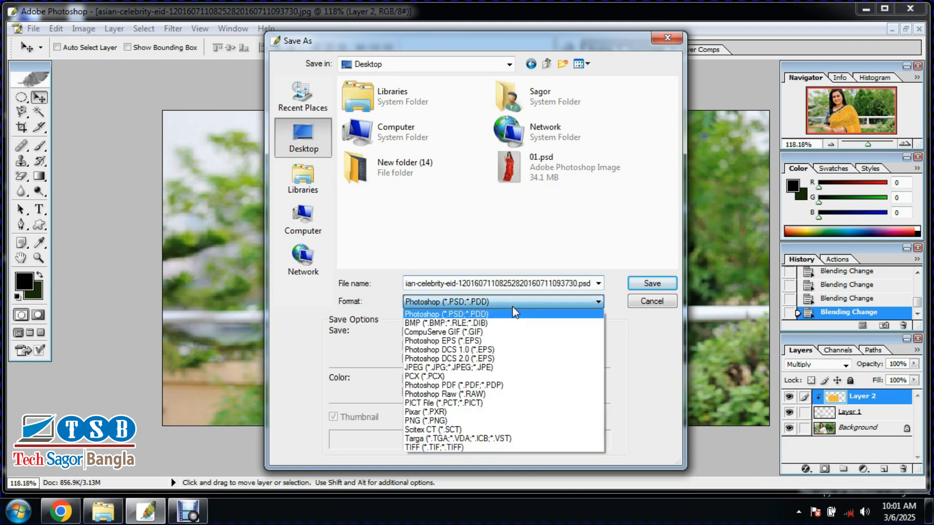
{"action": "left_click", "coordinate": [502, 372]}
{"action": "left_click", "coordinate": [476, 286]}
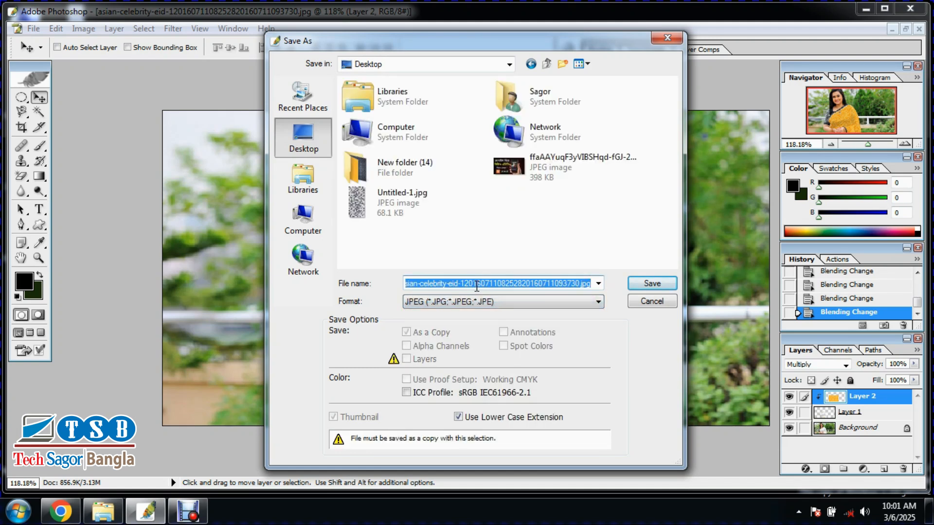
{"action": "left_click", "coordinate": [652, 284]}
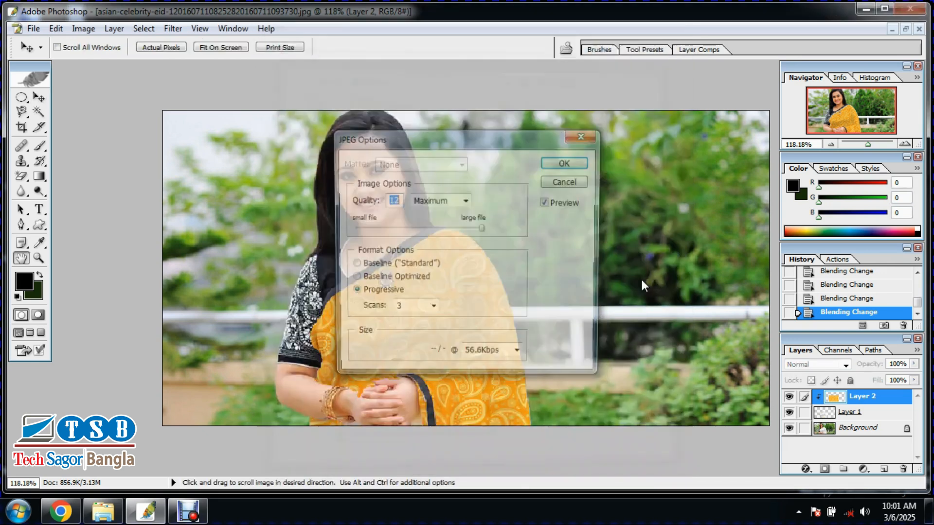